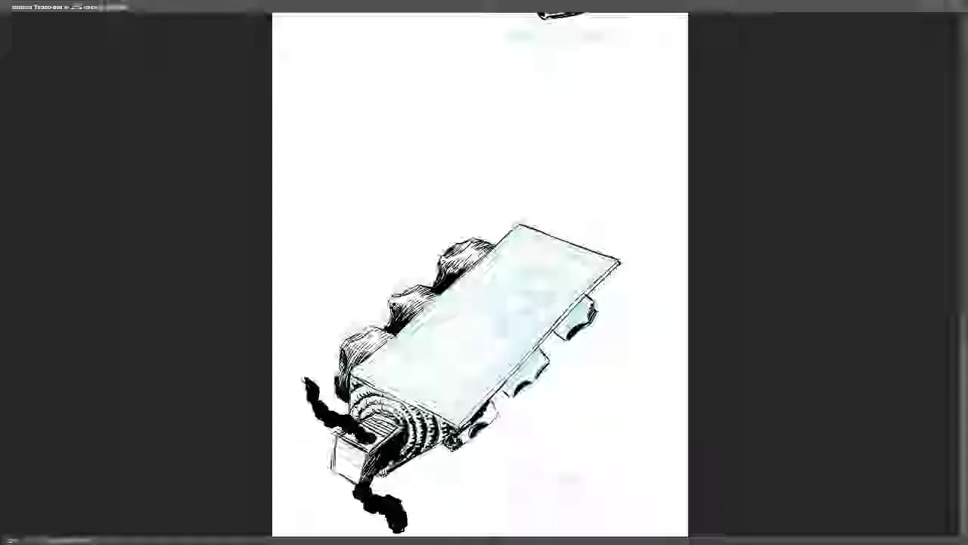
Step: Fill the shaded sides of the three lumps along the box's lower-right edge with solid black ink
{"action": "mouse_move", "coordinate": [506, 388]}
{"action": "left_mouse_down"}
{"action": "mouse_move", "coordinate": [515, 390]}
{"action": "mouse_move", "coordinate": [521, 355]}
{"action": "mouse_move", "coordinate": [517, 387]}
{"action": "mouse_move", "coordinate": [541, 345]}
{"action": "mouse_move", "coordinate": [569, 333]}
{"action": "mouse_move", "coordinate": [567, 317]}
{"action": "mouse_move", "coordinate": [563, 332]}
{"action": "mouse_move", "coordinate": [580, 307]}
{"action": "mouse_move", "coordinate": [569, 332]}
{"action": "mouse_move", "coordinate": [594, 317]}
{"action": "mouse_move", "coordinate": [587, 330]}
{"action": "mouse_move", "coordinate": [590, 306]}
{"action": "mouse_move", "coordinate": [564, 333]}
{"action": "mouse_move", "coordinate": [594, 310]}
{"action": "mouse_move", "coordinate": [563, 334]}
{"action": "left_mouse_up"}
{"action": "mouse_move", "coordinate": [534, 372]}
{"action": "left_mouse_down"}
{"action": "mouse_move", "coordinate": [522, 383]}
{"action": "mouse_move", "coordinate": [553, 365]}
{"action": "mouse_move", "coordinate": [542, 372]}
{"action": "mouse_move", "coordinate": [540, 363]}
{"action": "mouse_move", "coordinate": [468, 433]}
{"action": "mouse_move", "coordinate": [482, 431]}
{"action": "mouse_move", "coordinate": [452, 447]}
{"action": "left_mouse_up"}
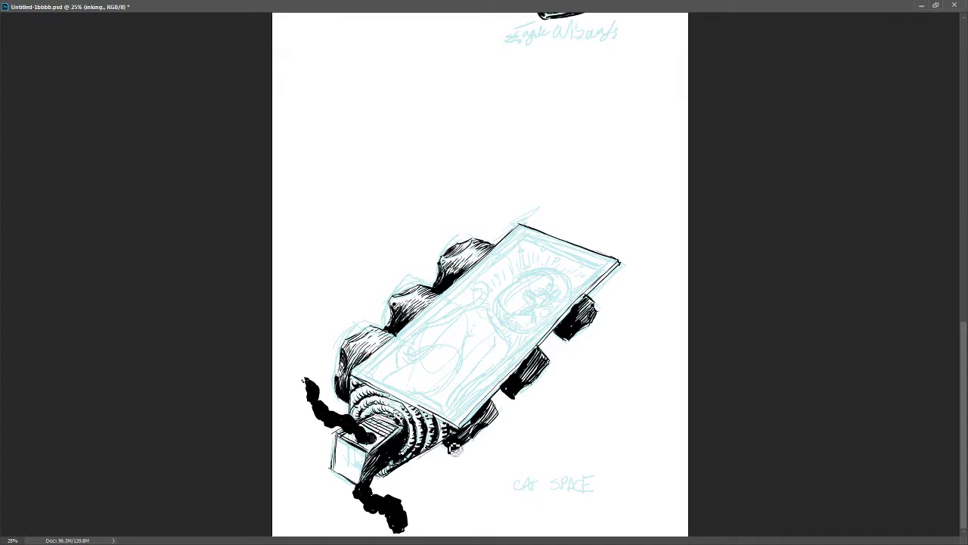
{"action": "key", "text": "ctrl+plus"}
{"action": "key", "text": "ctrl+plus"}
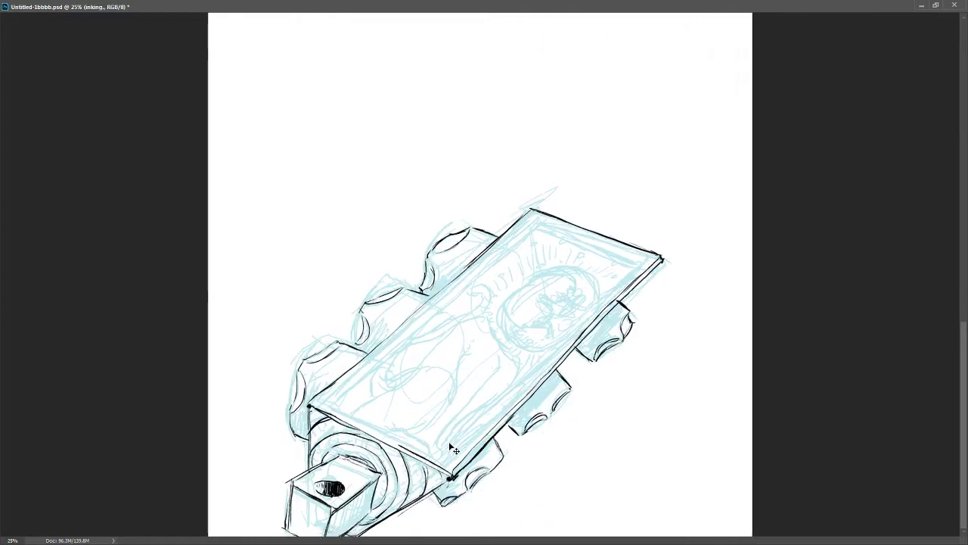
{"action": "left_click_drag", "start_coordinate": [445, 417], "coordinate": [429, 306]}
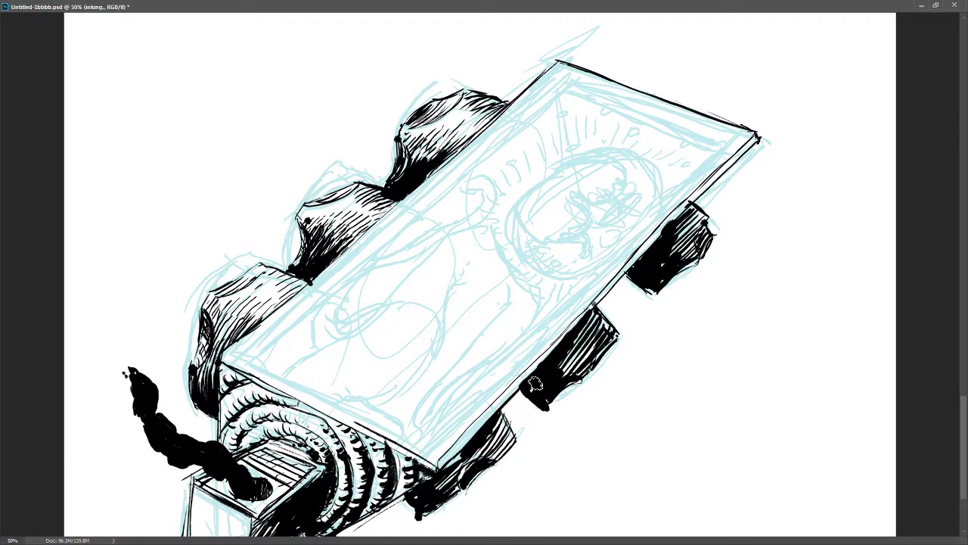
{"action": "mouse_move", "coordinate": [554, 394]}
{"action": "left_mouse_down"}
{"action": "mouse_move", "coordinate": [547, 410]}
{"action": "mouse_move", "coordinate": [581, 386]}
{"action": "mouse_move", "coordinate": [553, 412]}
{"action": "left_mouse_up"}
{"action": "left_click_drag", "start_coordinate": [404, 500], "coordinate": [420, 515]}
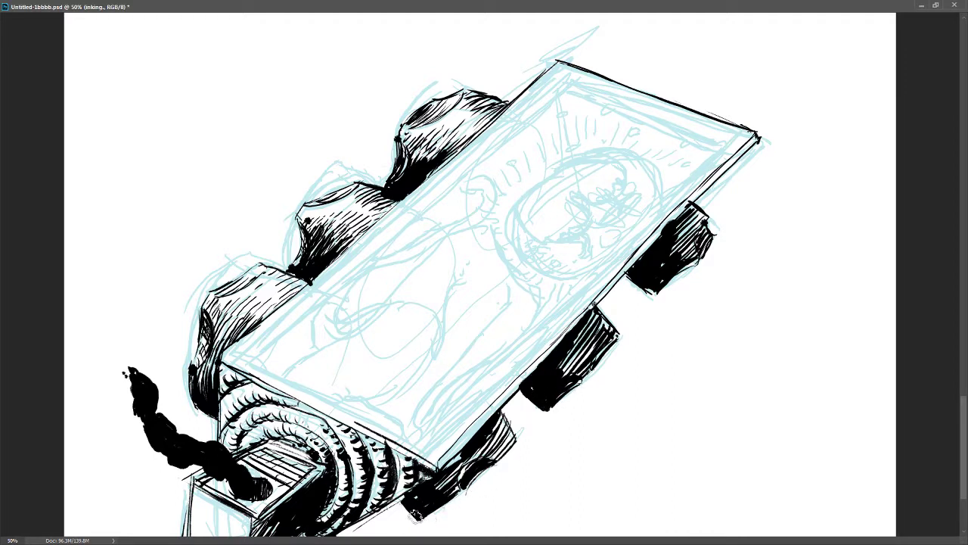
Step: Deepen the black shading and hatching on the lumps along the upper-left edge and round off the upper lump on the opposite side
{"action": "left_click_drag", "start_coordinate": [199, 395], "coordinate": [198, 387]}
{"action": "left_click_drag", "start_coordinate": [306, 280], "coordinate": [298, 277]}
{"action": "mouse_move", "coordinate": [463, 144]}
{"action": "left_mouse_down"}
{"action": "mouse_move", "coordinate": [499, 122]}
{"action": "mouse_move", "coordinate": [431, 166]}
{"action": "mouse_move", "coordinate": [446, 147]}
{"action": "left_mouse_up"}
{"action": "mouse_move", "coordinate": [446, 112]}
{"action": "left_mouse_down"}
{"action": "mouse_move", "coordinate": [460, 97]}
{"action": "mouse_move", "coordinate": [449, 110]}
{"action": "left_mouse_up"}
{"action": "left_click_drag", "start_coordinate": [450, 110], "coordinate": [406, 130]}
{"action": "mouse_move", "coordinate": [694, 232]}
{"action": "left_mouse_down"}
{"action": "mouse_move", "coordinate": [701, 263]}
{"action": "mouse_move", "coordinate": [658, 293]}
{"action": "mouse_move", "coordinate": [692, 263]}
{"action": "mouse_move", "coordinate": [660, 284]}
{"action": "left_mouse_up"}
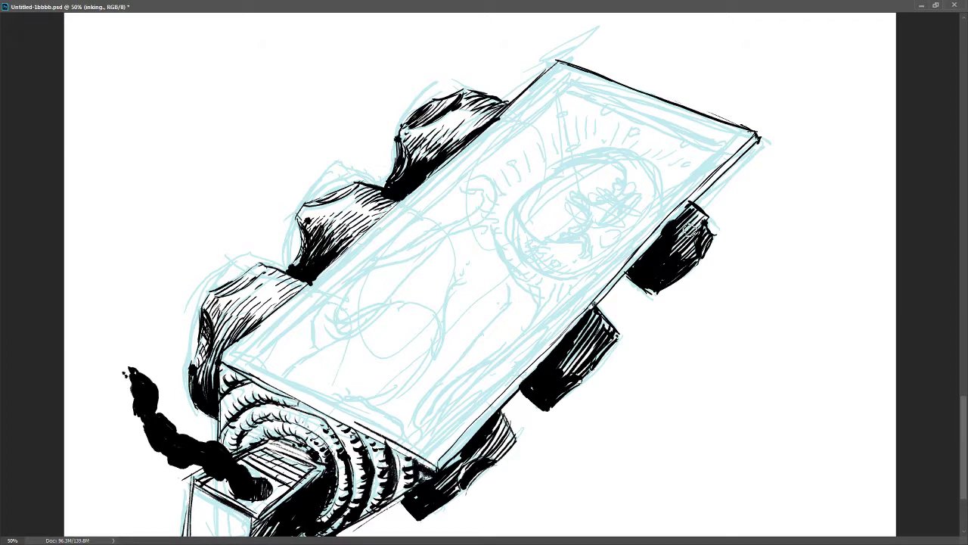
Step: Ink a heavy inner border parallel to the box top's outer edges, thickening its upper-left and far sides
{"action": "mouse_move", "coordinate": [401, 454]}
{"action": "left_mouse_down"}
{"action": "mouse_move", "coordinate": [443, 469]}
{"action": "mouse_move", "coordinate": [238, 360]}
{"action": "mouse_move", "coordinate": [275, 333]}
{"action": "mouse_move", "coordinate": [240, 354]}
{"action": "mouse_move", "coordinate": [337, 289]}
{"action": "mouse_move", "coordinate": [302, 312]}
{"action": "mouse_move", "coordinate": [563, 84]}
{"action": "mouse_move", "coordinate": [725, 141]}
{"action": "mouse_move", "coordinate": [687, 180]}
{"action": "left_mouse_up"}
{"action": "left_click_drag", "start_coordinate": [721, 147], "coordinate": [442, 443]}
{"action": "left_click_drag", "start_coordinate": [494, 391], "coordinate": [434, 445]}
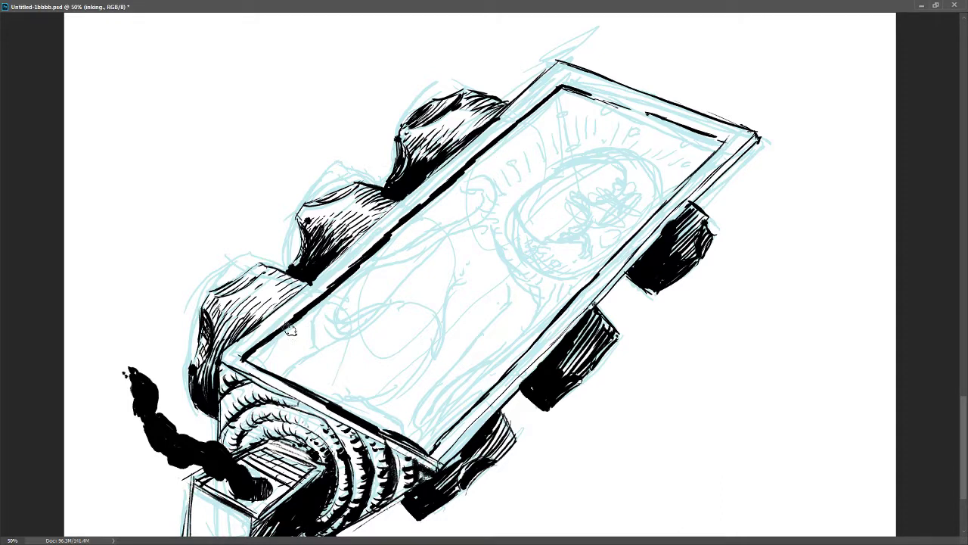
{"action": "left_click_drag", "start_coordinate": [290, 331], "coordinate": [248, 362]}
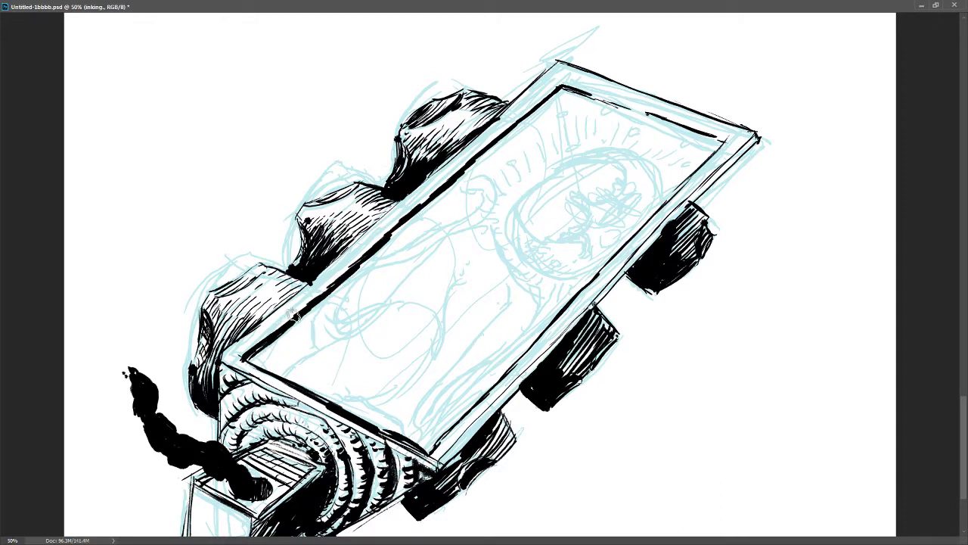
{"action": "left_click_drag", "start_coordinate": [312, 302], "coordinate": [254, 347]}
{"action": "left_click_drag", "start_coordinate": [341, 290], "coordinate": [531, 115]}
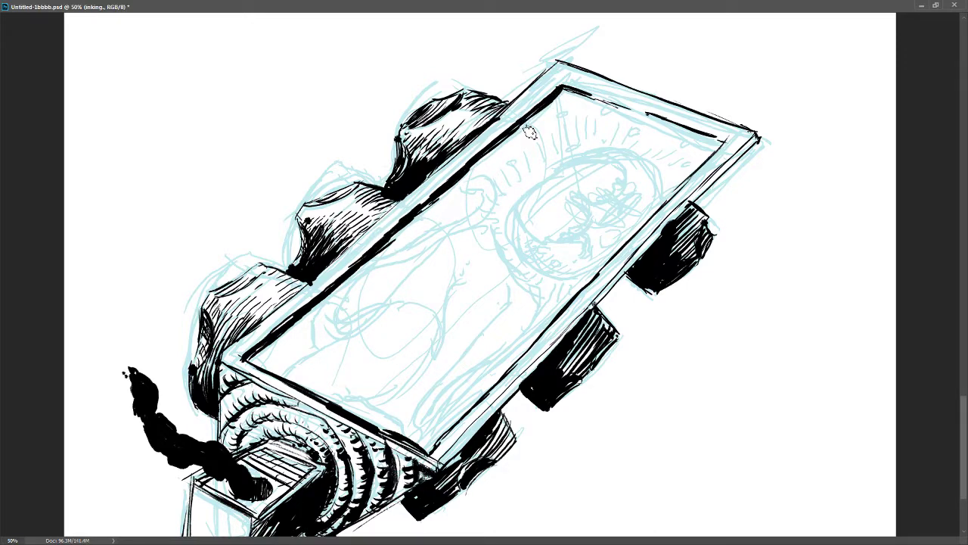
{"action": "mouse_move", "coordinate": [652, 125]}
{"action": "left_mouse_down"}
{"action": "mouse_move", "coordinate": [719, 147]}
{"action": "mouse_move", "coordinate": [567, 93]}
{"action": "mouse_move", "coordinate": [726, 143]}
{"action": "mouse_move", "coordinate": [570, 93]}
{"action": "left_mouse_up"}
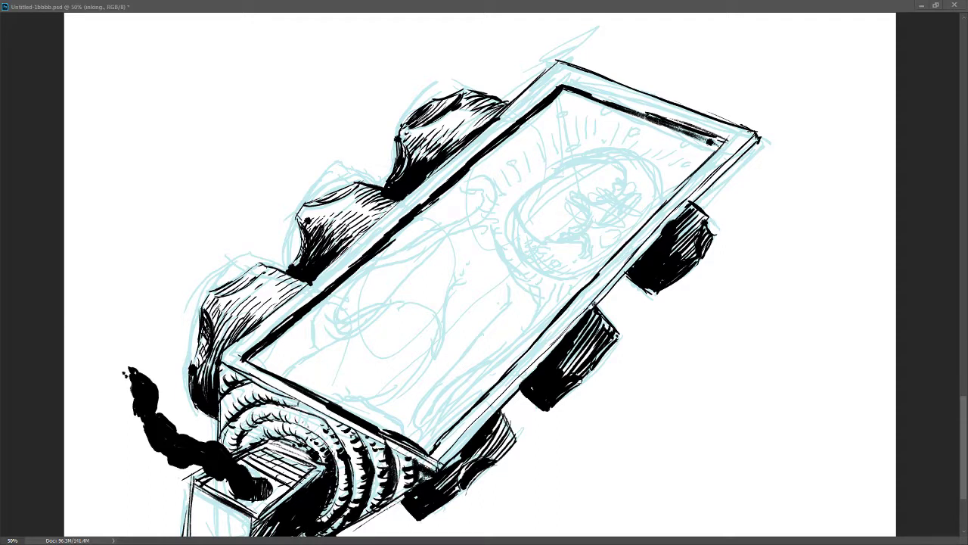
Step: Try a row of short fur strokes along the cat's neck in the sketch inside the panel
{"action": "left_click", "coordinate": [492, 217]}
{"action": "left_click_drag", "start_coordinate": [495, 217], "coordinate": [469, 217]}
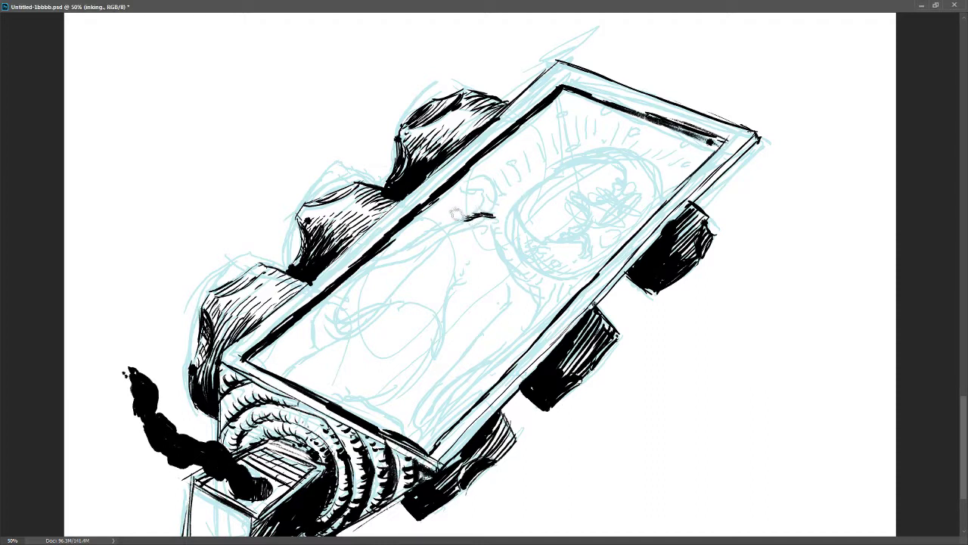
{"action": "mouse_move", "coordinate": [475, 214]}
{"action": "left_mouse_down"}
{"action": "mouse_move", "coordinate": [503, 211]}
{"action": "mouse_move", "coordinate": [444, 222]}
{"action": "left_mouse_up"}
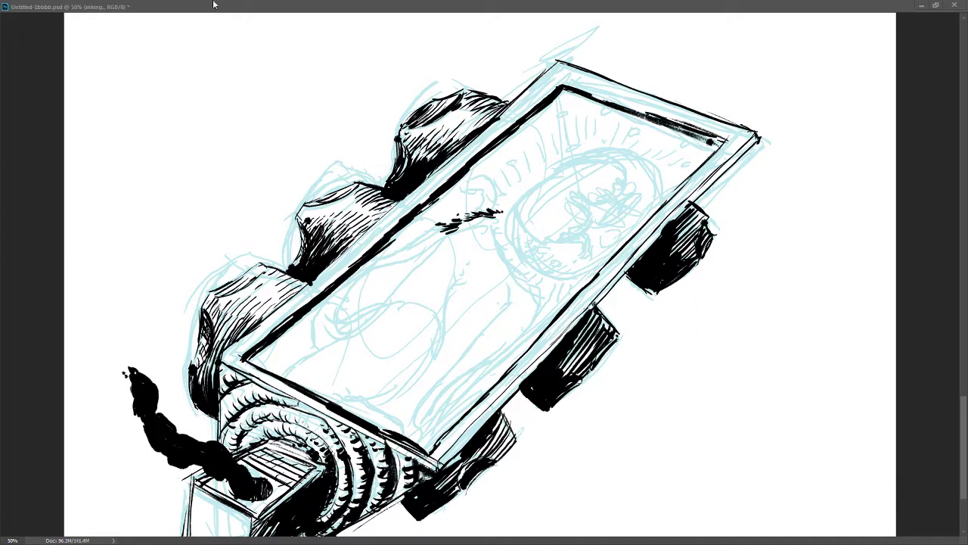
Step: Paste the black kitten photo as a new layer, then place and enlarge it over the lower part of the panel
{"action": "left_click", "coordinate": [164, 5]}
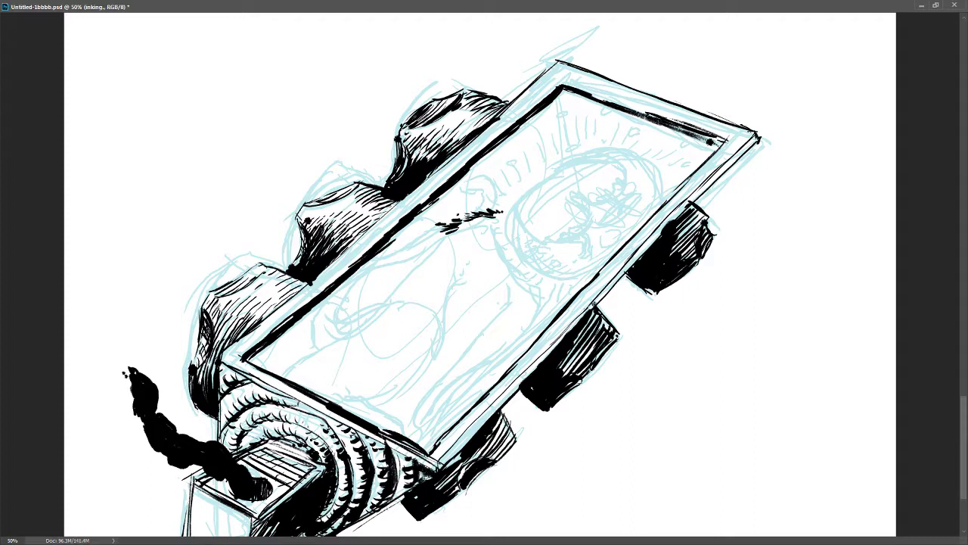
{"action": "key", "text": "ctrl+v"}
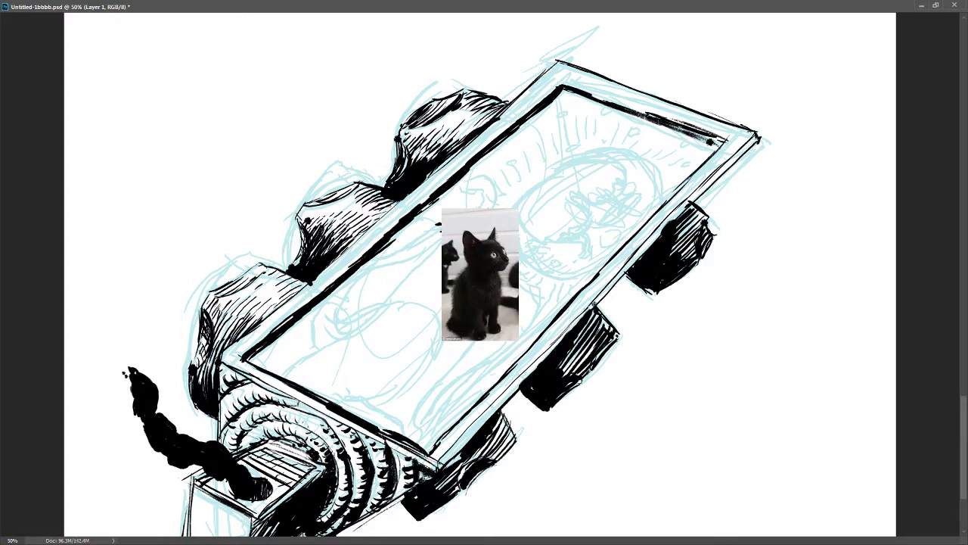
{"action": "key", "text": "ctrl+t"}
{"action": "mouse_move", "coordinate": [478, 242]}
{"action": "left_mouse_down"}
{"action": "mouse_move", "coordinate": [703, 309]}
{"action": "mouse_move", "coordinate": [847, 271]}
{"action": "mouse_move", "coordinate": [875, 320]}
{"action": "mouse_move", "coordinate": [827, 244]}
{"action": "mouse_move", "coordinate": [842, 252]}
{"action": "left_mouse_up"}
{"action": "mouse_move", "coordinate": [799, 305]}
{"action": "left_mouse_down"}
{"action": "mouse_move", "coordinate": [538, 241]}
{"action": "mouse_move", "coordinate": [526, 277]}
{"action": "left_mouse_up"}
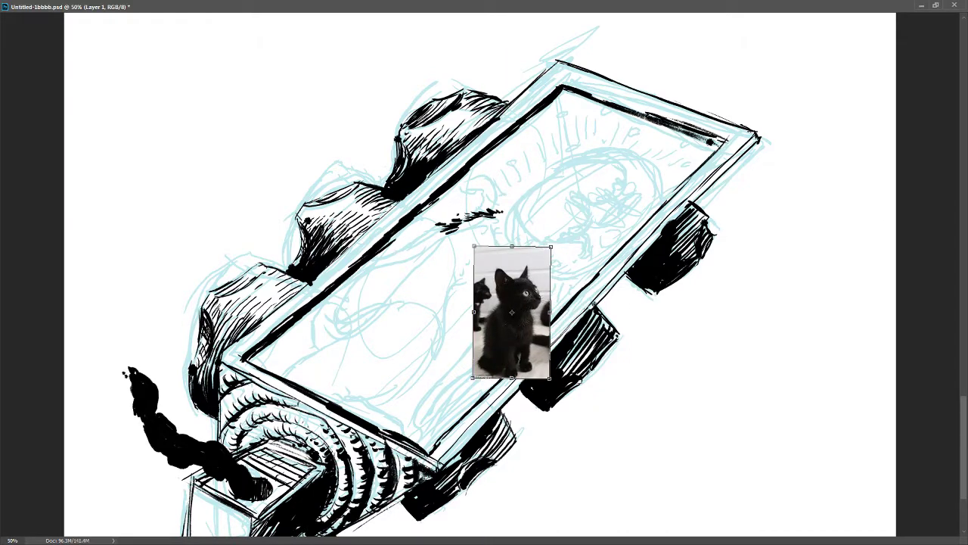
{"action": "key", "text": "Return"}
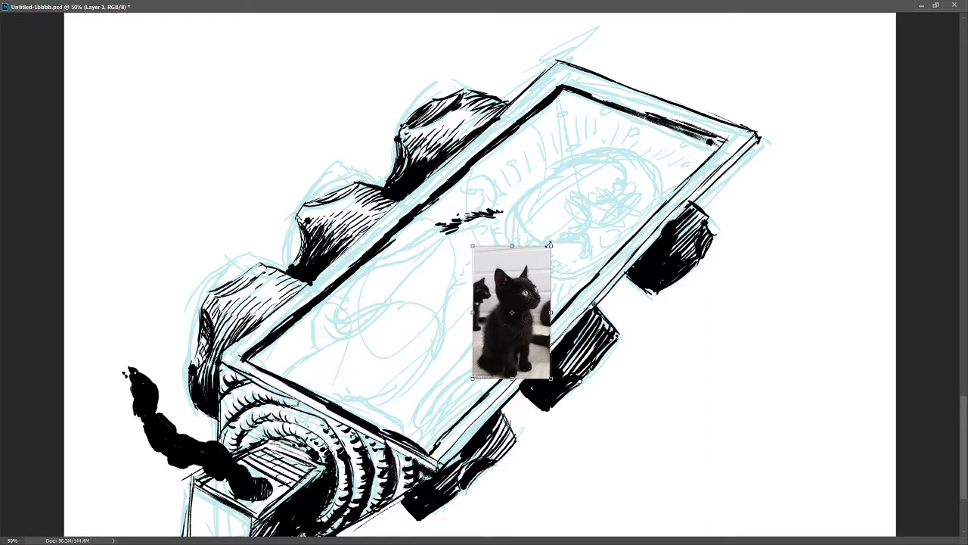
{"action": "left_click", "coordinate": [548, 244]}
{"action": "left_click_drag", "start_coordinate": [550, 245], "coordinate": [569, 227]}
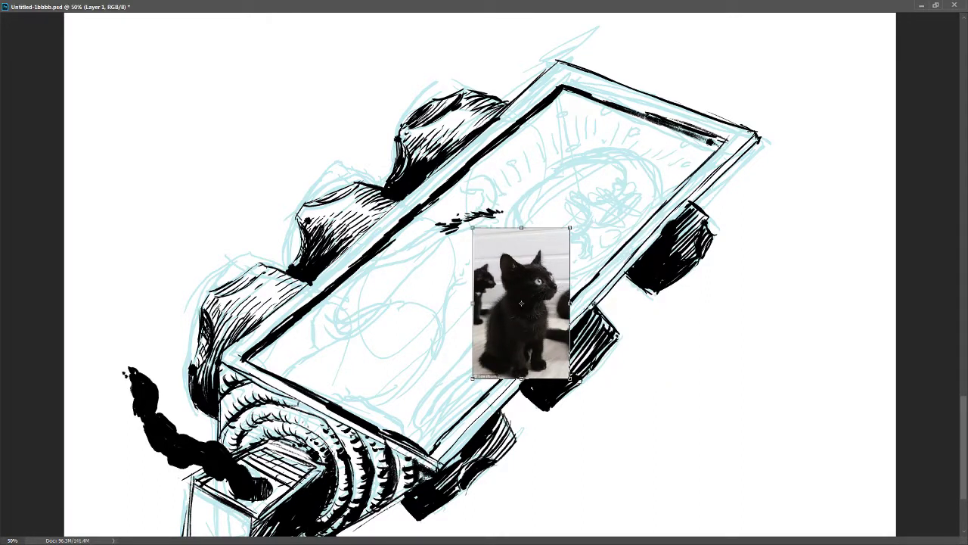
Step: Warp the kitten photo so its top corners and top edge fit the far end of the panel's inner border
{"action": "left_click", "coordinate": [876, 496]}
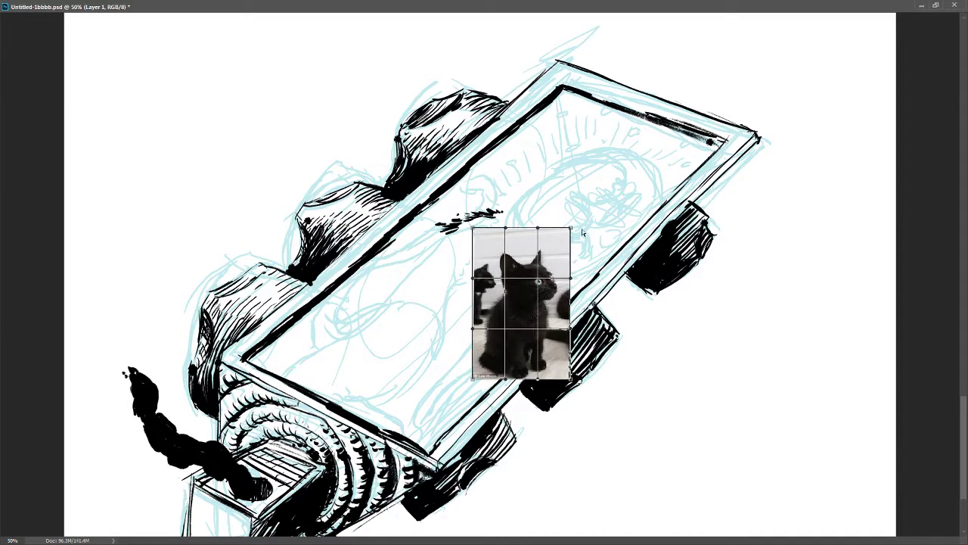
{"action": "left_click_drag", "start_coordinate": [571, 230], "coordinate": [725, 142]}
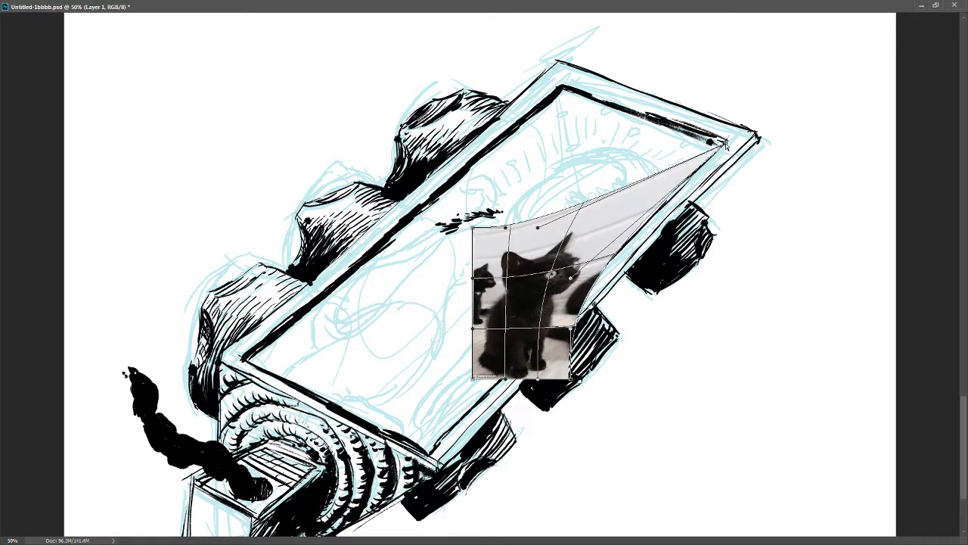
{"action": "left_click_drag", "start_coordinate": [475, 231], "coordinate": [563, 88]}
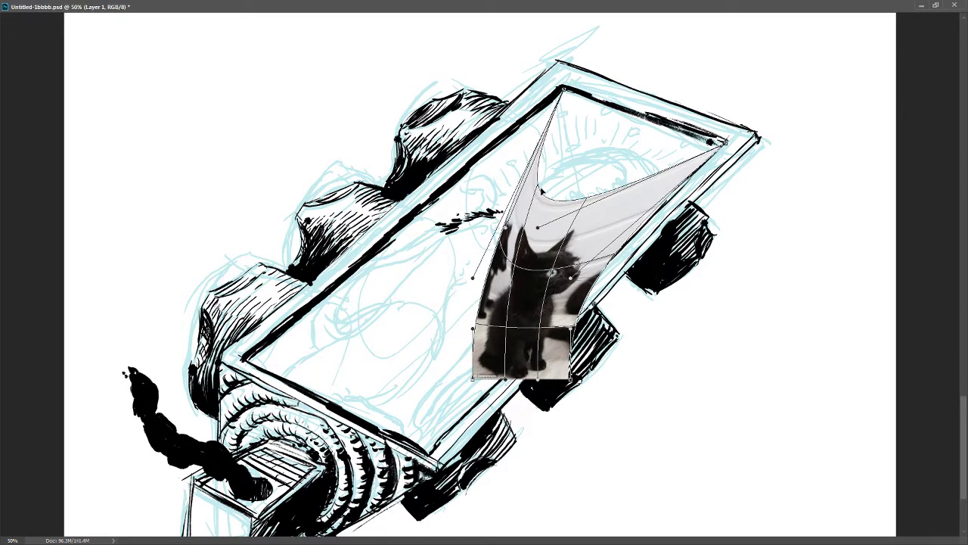
{"action": "left_click_drag", "start_coordinate": [540, 187], "coordinate": [589, 136]}
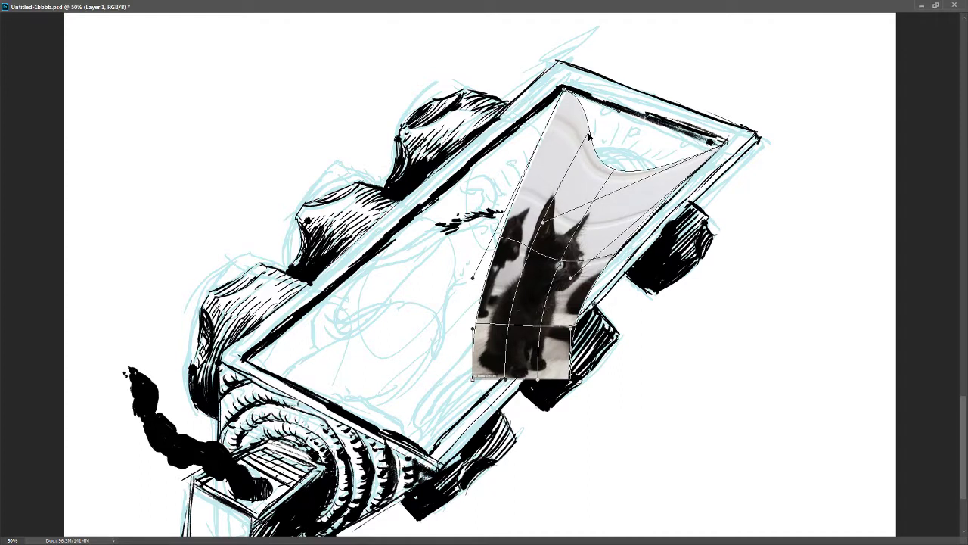
{"action": "left_click_drag", "start_coordinate": [615, 173], "coordinate": [651, 125]}
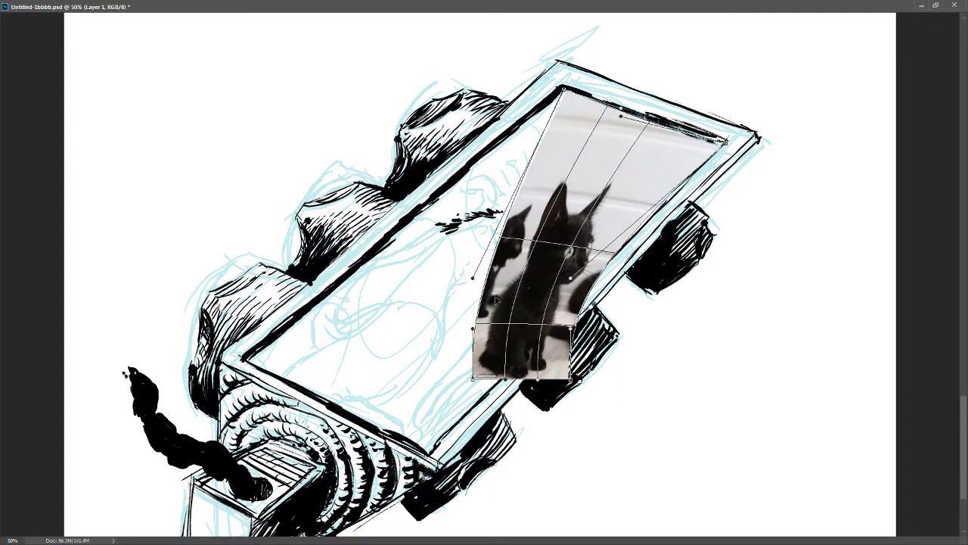
Step: Pull the photo's bottom corners and side edges out to the near end of the panel's inner border
{"action": "left_click_drag", "start_coordinate": [472, 380], "coordinate": [243, 361]}
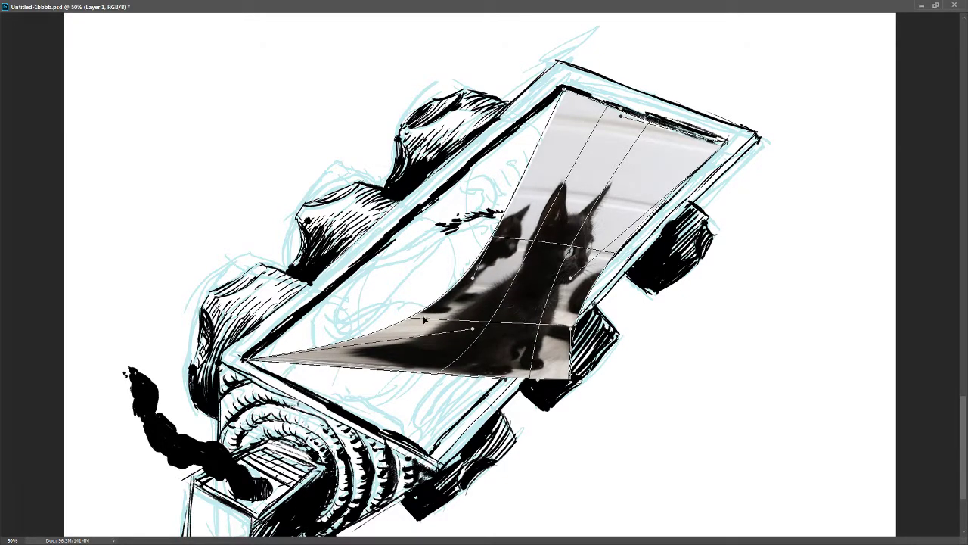
{"action": "left_click_drag", "start_coordinate": [410, 321], "coordinate": [405, 211]}
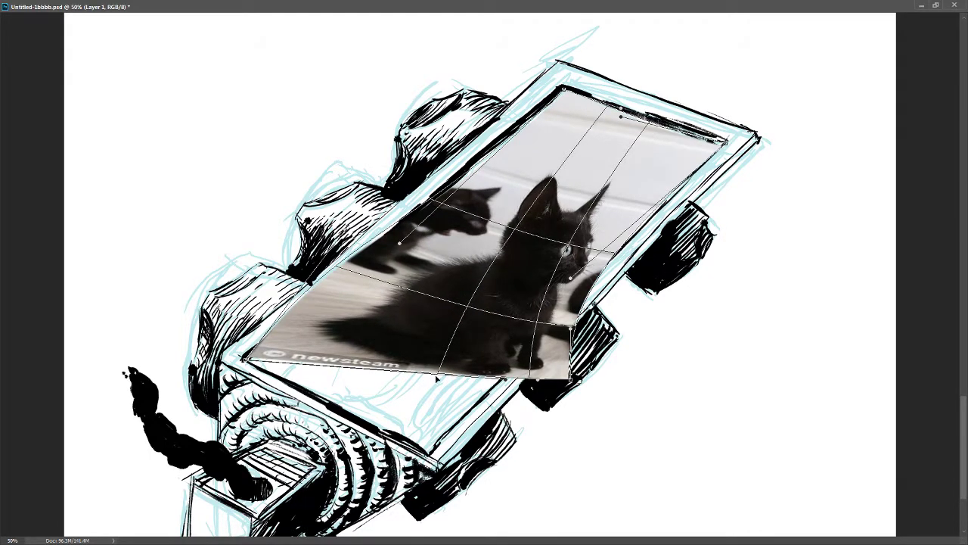
{"action": "left_click_drag", "start_coordinate": [437, 374], "coordinate": [309, 394]}
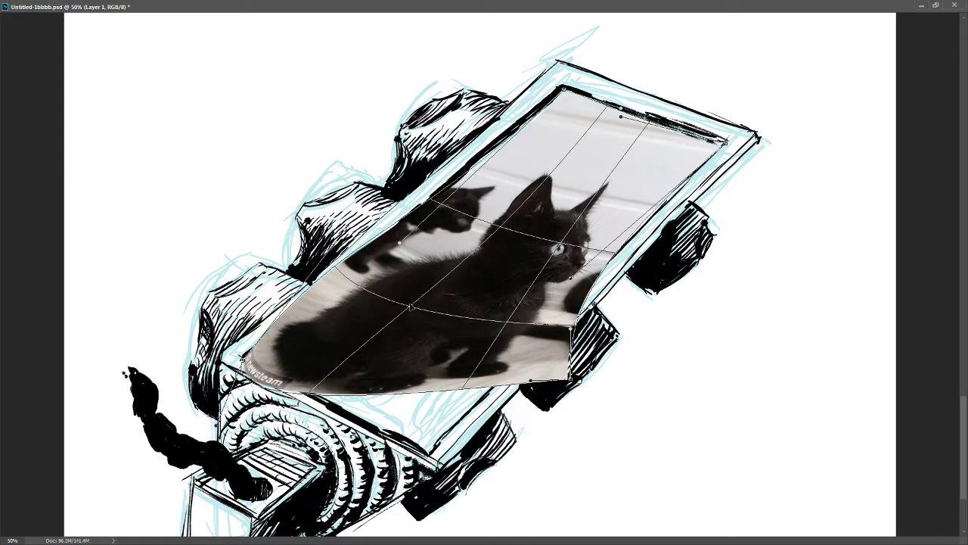
{"action": "left_click_drag", "start_coordinate": [505, 323], "coordinate": [471, 324]}
{"action": "left_click_drag", "start_coordinate": [572, 380], "coordinate": [432, 455]}
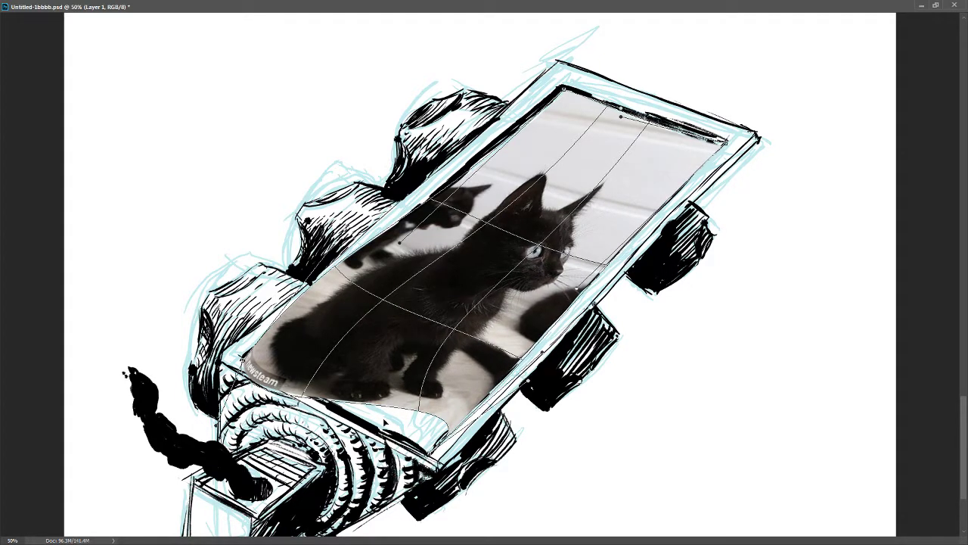
{"action": "left_click_drag", "start_coordinate": [528, 381], "coordinate": [412, 408]}
{"action": "left_click_drag", "start_coordinate": [214, 426], "coordinate": [245, 380]}
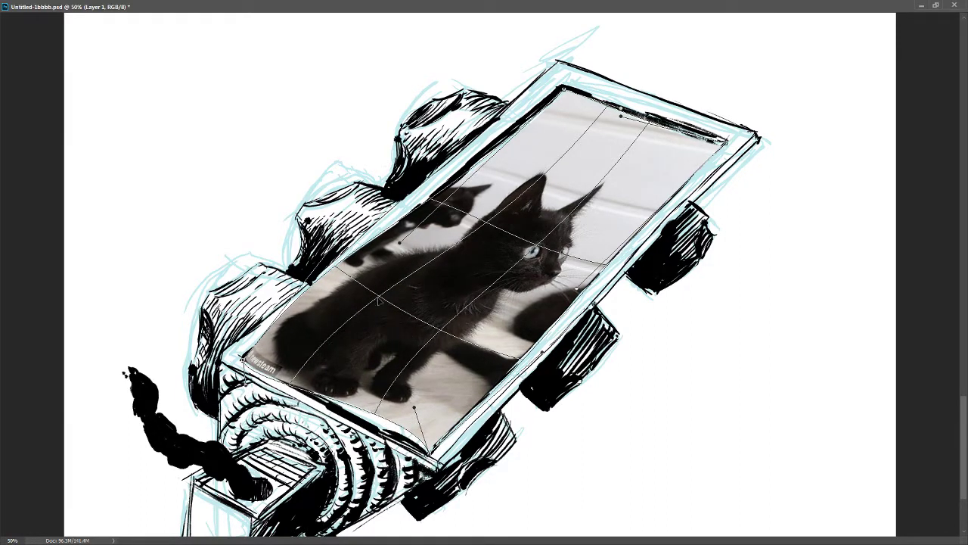
Step: Refine the warp's interior and edges to straighten the photo's distortion within the border, and apply it
{"action": "left_click_drag", "start_coordinate": [378, 297], "coordinate": [398, 314]}
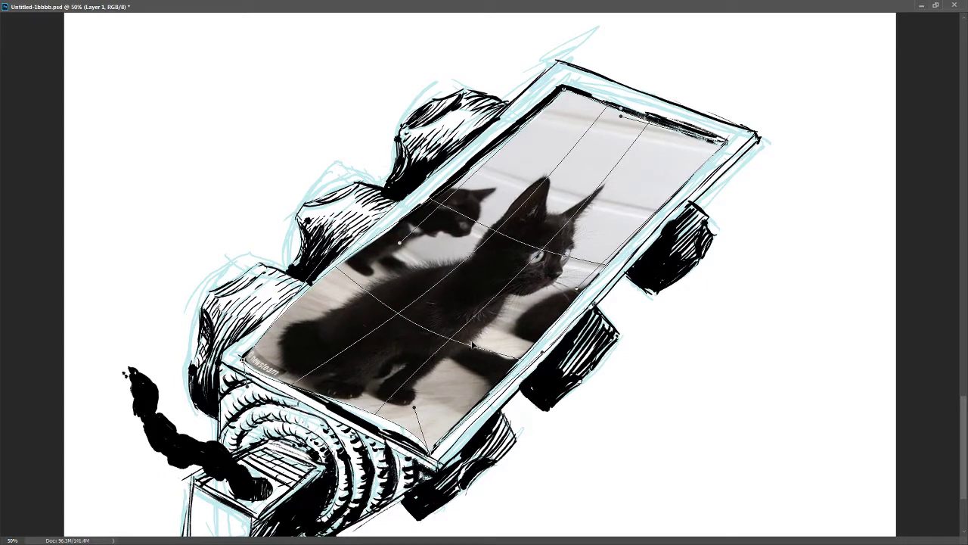
{"action": "left_click_drag", "start_coordinate": [475, 343], "coordinate": [484, 358]}
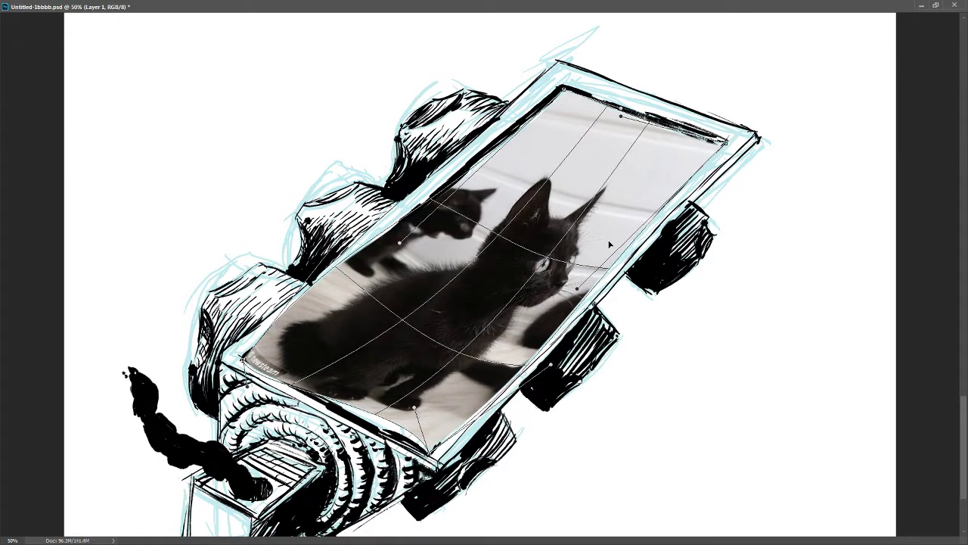
{"action": "left_click_drag", "start_coordinate": [337, 270], "coordinate": [346, 280]}
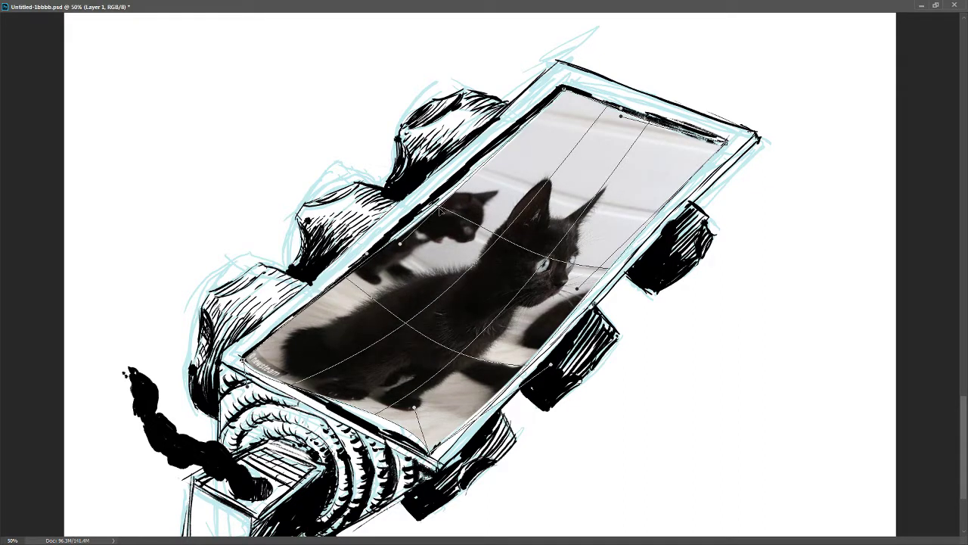
{"action": "left_click_drag", "start_coordinate": [441, 211], "coordinate": [446, 207]}
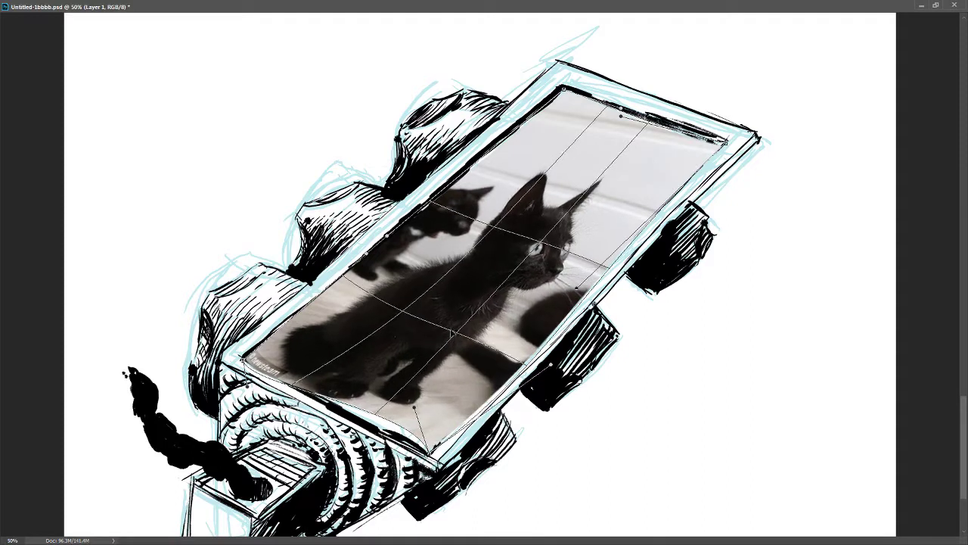
{"action": "left_click_drag", "start_coordinate": [415, 408], "coordinate": [403, 428]}
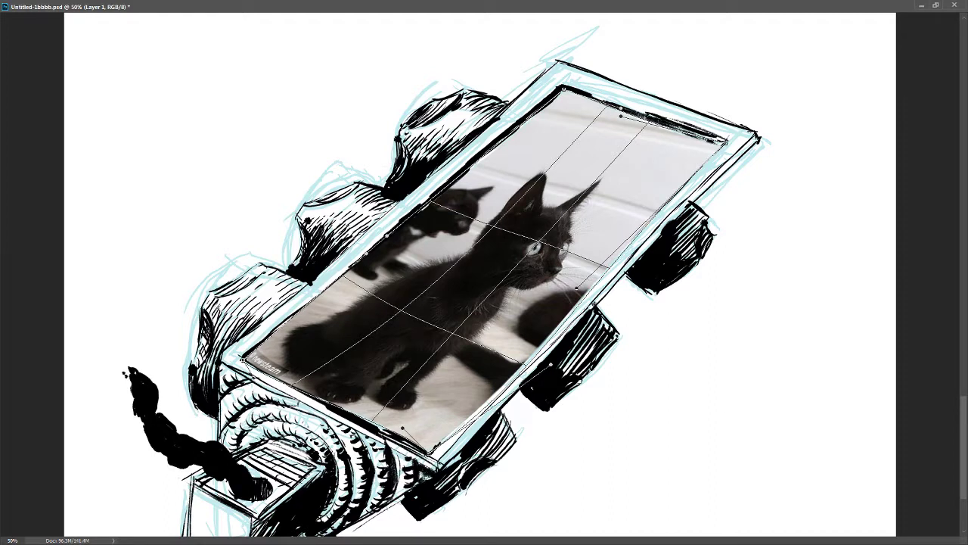
{"action": "key", "text": "Return"}
Step: Lower the kitten photo's opacity so the sketch shows through, and remove the trial fur strokes from the inking layer
{"action": "key", "text": "ctrl+t"}
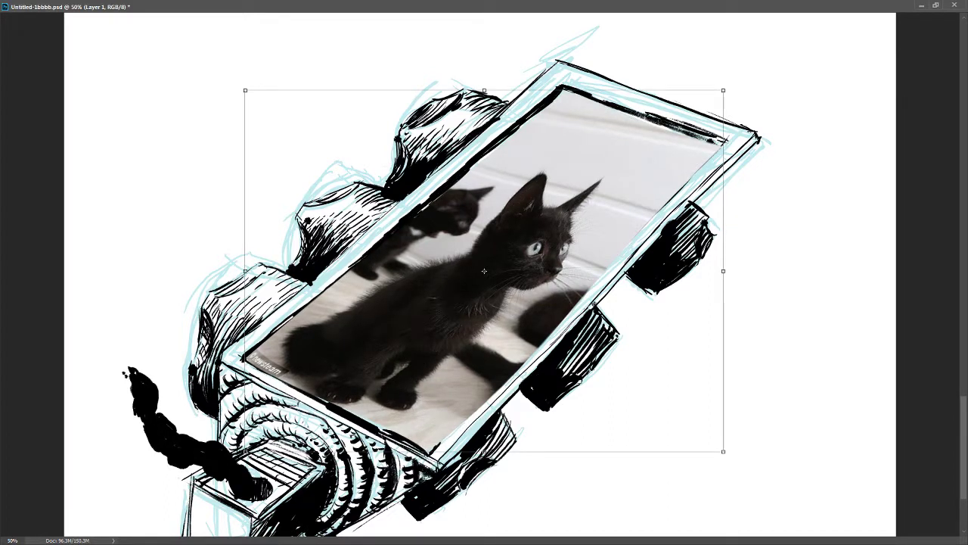
{"action": "key", "text": "8"}
{"action": "key", "text": "5"}
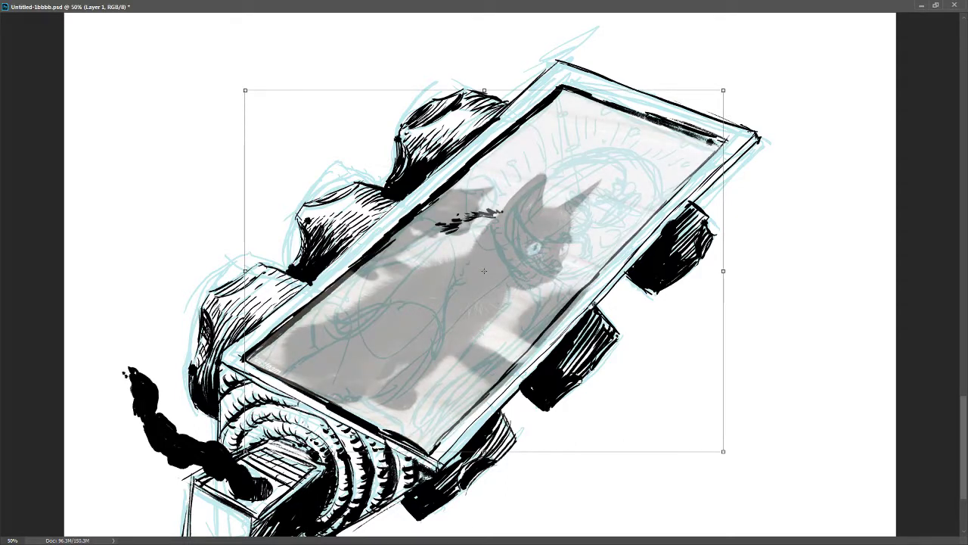
{"action": "key", "text": "alt+bracketright"}
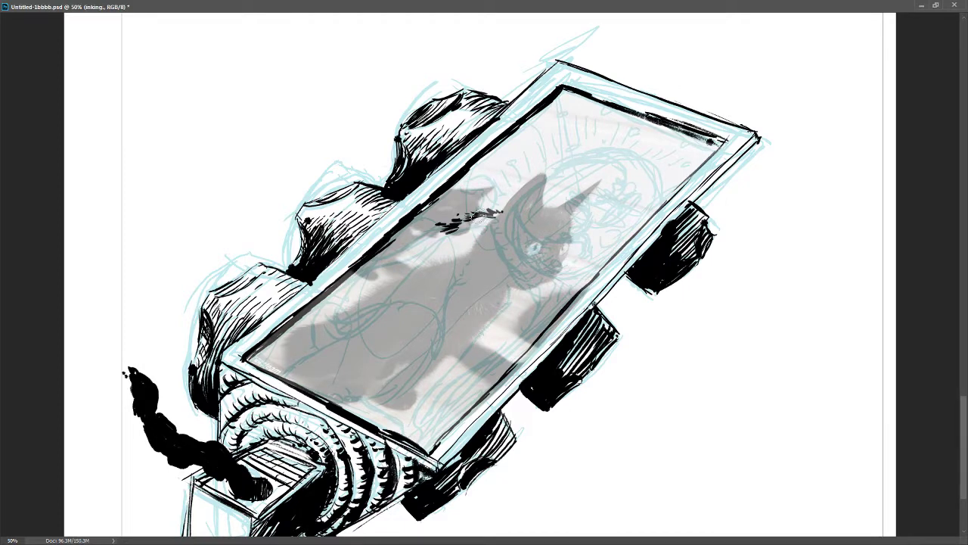
{"action": "mouse_move", "coordinate": [482, 217]}
{"action": "left_mouse_down"}
{"action": "mouse_move", "coordinate": [446, 221]}
{"action": "mouse_move", "coordinate": [424, 241]}
{"action": "mouse_move", "coordinate": [440, 226]}
{"action": "mouse_move", "coordinate": [487, 240]}
{"action": "left_mouse_up"}
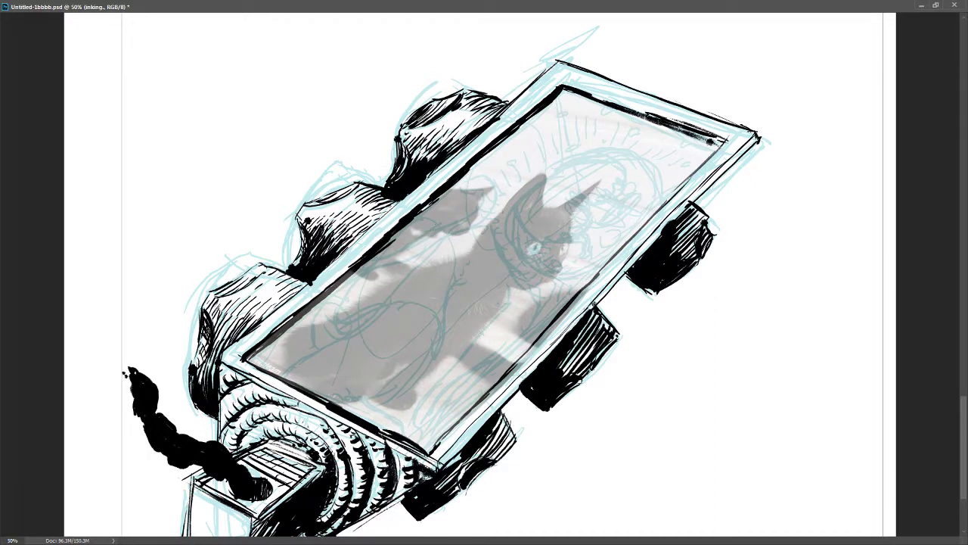
Step: Activate the inking layer above the kitten photo and outline the cat's chest and front legs with the brush, tracing the photo
{"action": "key", "text": "ctrl+]"}
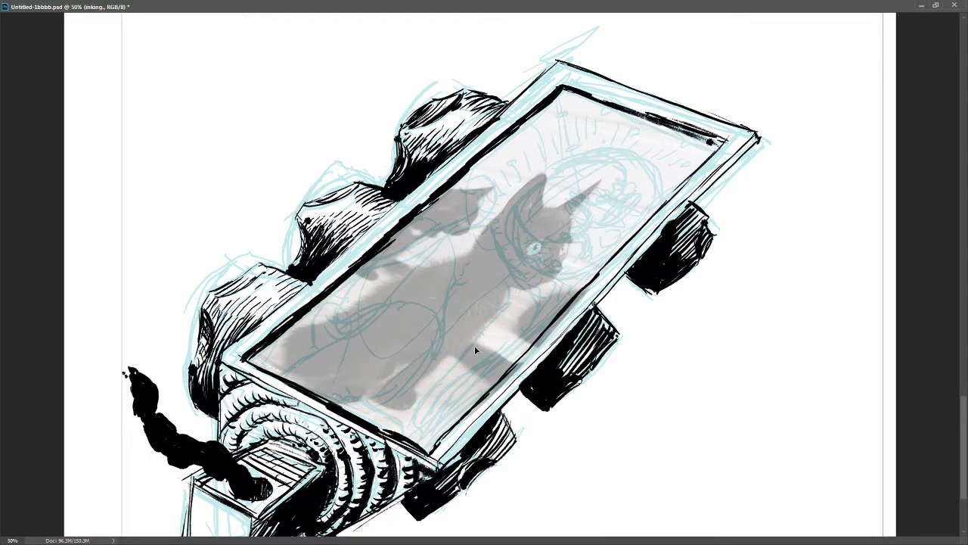
{"action": "left_click", "coordinate": [458, 301], "text": "ctrl"}
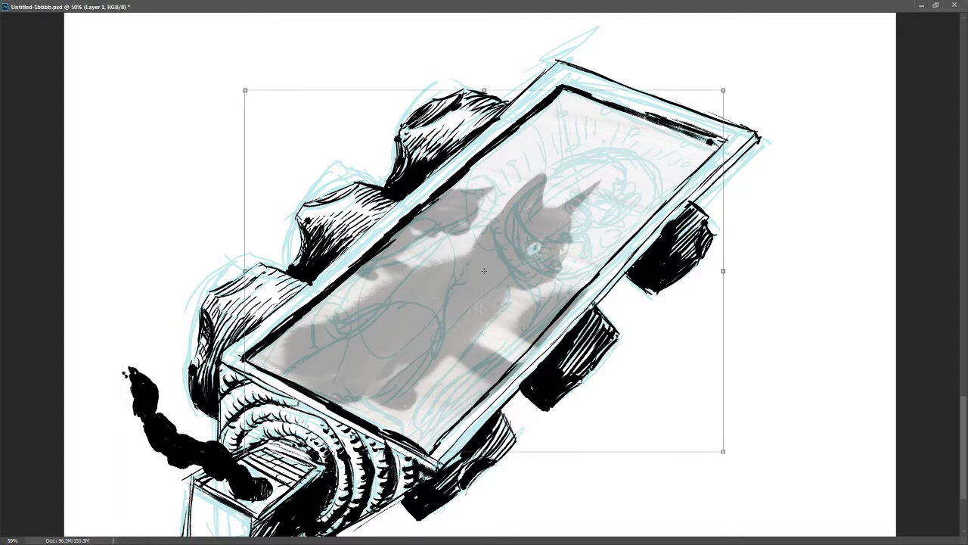
{"action": "key", "text": "alt+]"}
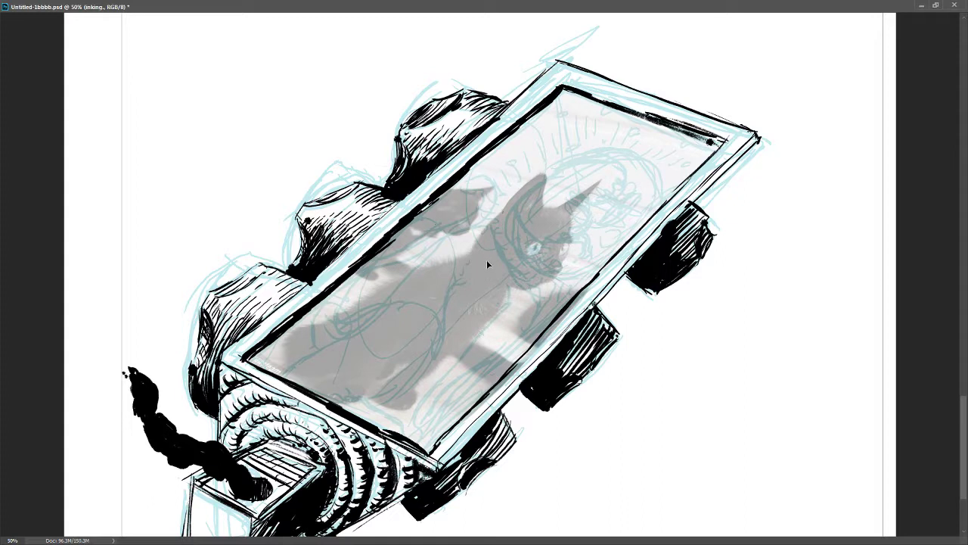
{"action": "key", "text": "b"}
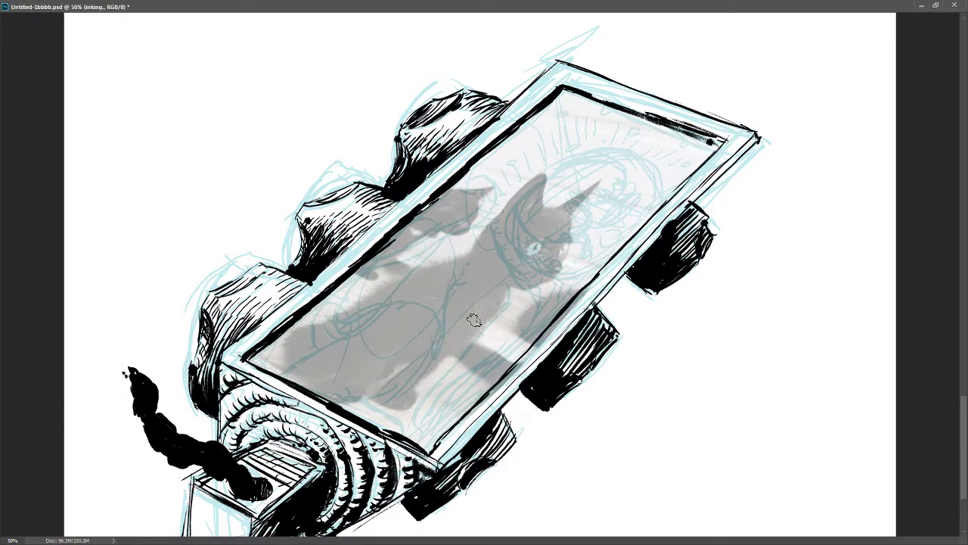
{"action": "left_click_drag", "start_coordinate": [495, 296], "coordinate": [467, 337]}
{"action": "mouse_move", "coordinate": [452, 372]}
{"action": "left_mouse_down"}
{"action": "mouse_move", "coordinate": [468, 342]}
{"action": "mouse_move", "coordinate": [426, 363]}
{"action": "left_mouse_up"}
{"action": "mouse_move", "coordinate": [421, 327]}
{"action": "left_mouse_down"}
{"action": "mouse_move", "coordinate": [427, 344]}
{"action": "mouse_move", "coordinate": [439, 307]}
{"action": "left_mouse_up"}
{"action": "left_click_drag", "start_coordinate": [484, 364], "coordinate": [439, 437]}
{"action": "left_click_drag", "start_coordinate": [452, 371], "coordinate": [418, 424]}
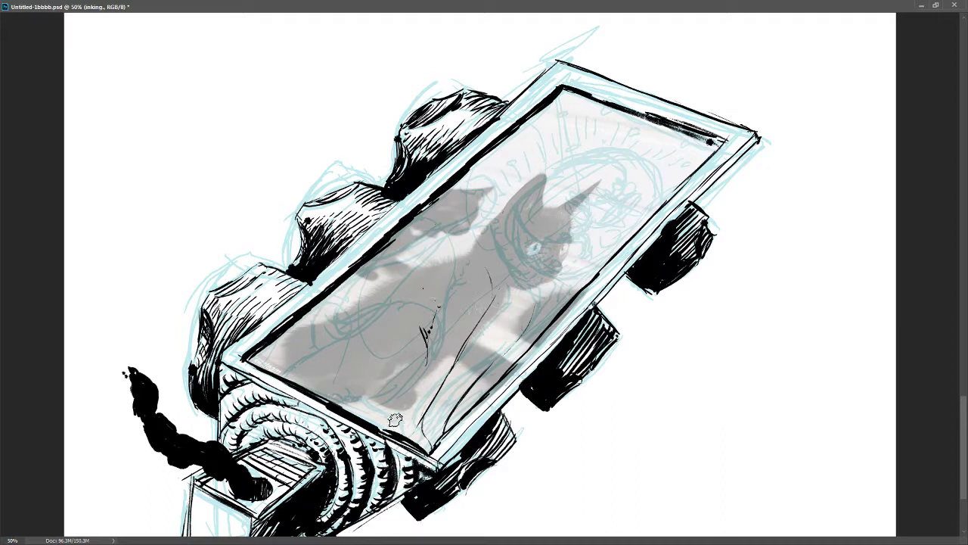
{"action": "left_click_drag", "start_coordinate": [389, 418], "coordinate": [420, 359]}
{"action": "left_click_drag", "start_coordinate": [490, 295], "coordinate": [470, 255]}
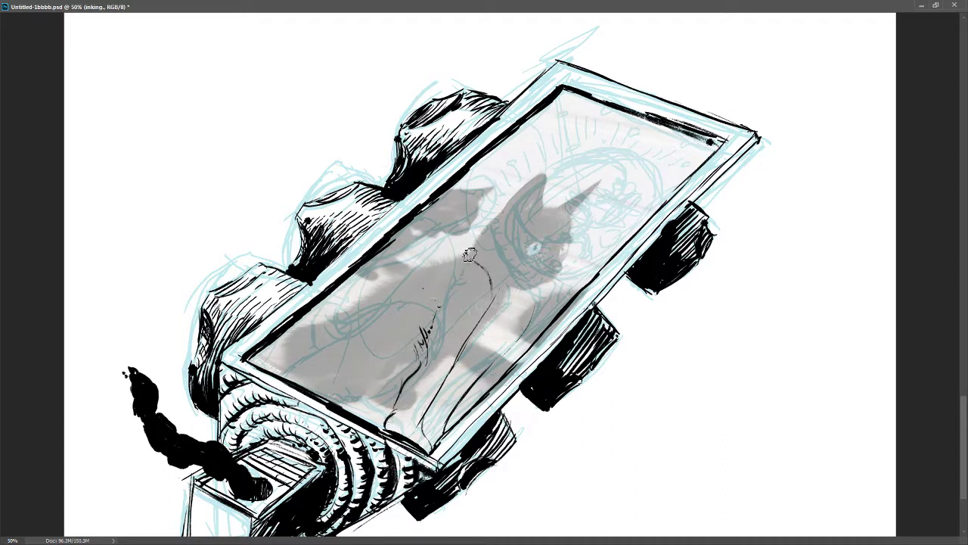
{"action": "left_click_drag", "start_coordinate": [522, 310], "coordinate": [443, 402]}
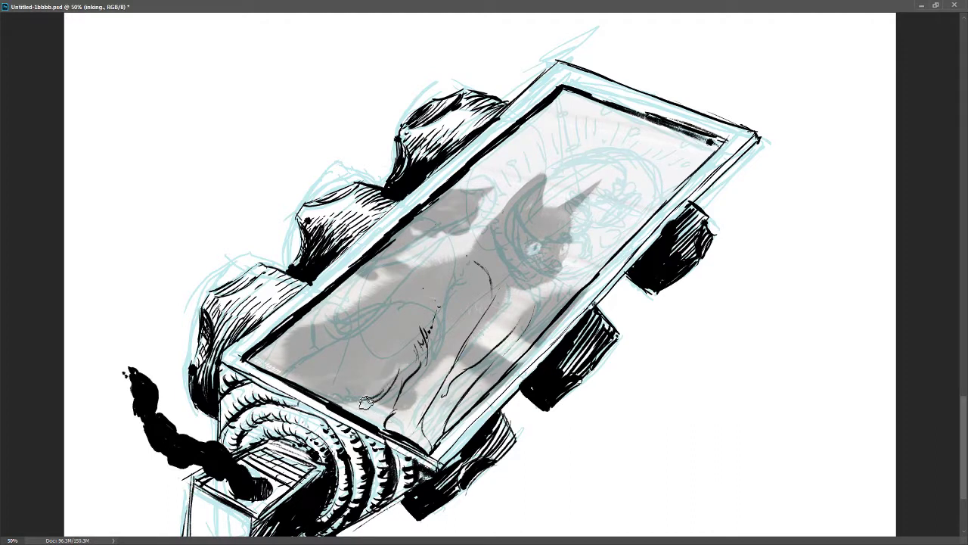
Step: Outline the cat's haunch, hind foot and back, and add the collar line around its neck
{"action": "left_click_drag", "start_coordinate": [369, 422], "coordinate": [333, 401]}
{"action": "mouse_move", "coordinate": [396, 366]}
{"action": "left_mouse_down"}
{"action": "mouse_move", "coordinate": [353, 341]}
{"action": "mouse_move", "coordinate": [380, 340]}
{"action": "mouse_move", "coordinate": [314, 346]}
{"action": "mouse_move", "coordinate": [329, 330]}
{"action": "mouse_move", "coordinate": [278, 351]}
{"action": "mouse_move", "coordinate": [305, 358]}
{"action": "mouse_move", "coordinate": [284, 341]}
{"action": "mouse_move", "coordinate": [275, 368]}
{"action": "left_mouse_up"}
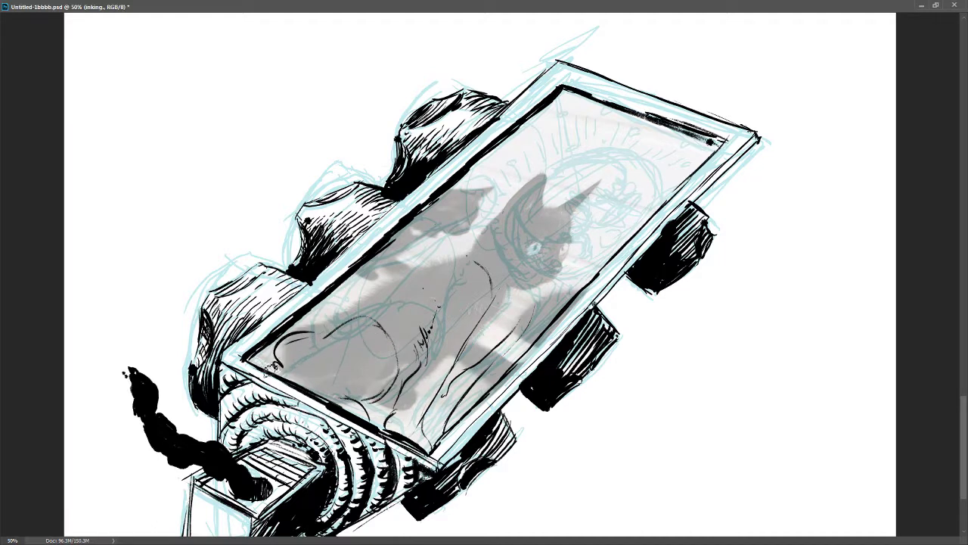
{"action": "left_click_drag", "start_coordinate": [469, 252], "coordinate": [392, 282]}
{"action": "mouse_move", "coordinate": [452, 253]}
{"action": "left_mouse_down"}
{"action": "mouse_move", "coordinate": [458, 261]}
{"action": "mouse_move", "coordinate": [448, 264]}
{"action": "left_mouse_up"}
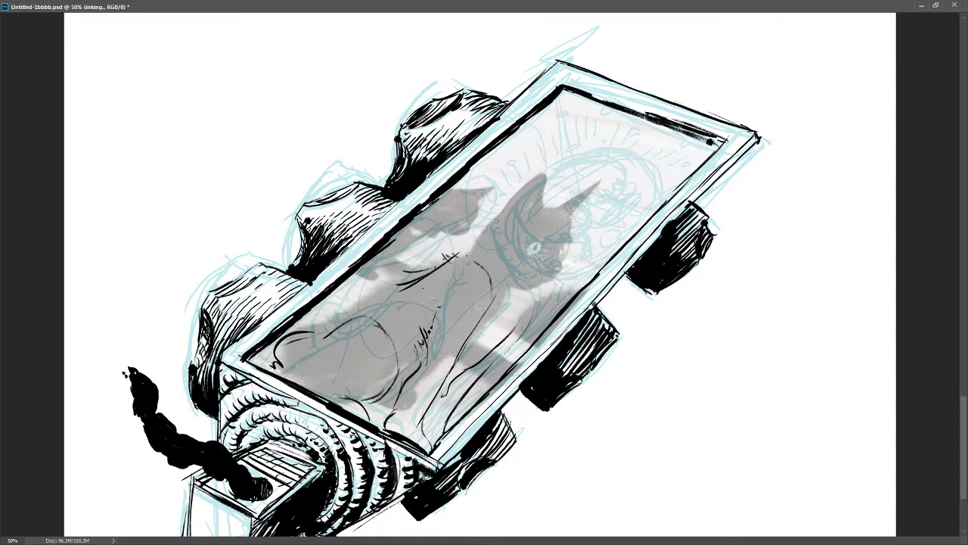
{"action": "mouse_move", "coordinate": [533, 294]}
{"action": "left_mouse_down"}
{"action": "mouse_move", "coordinate": [522, 247]}
{"action": "mouse_move", "coordinate": [505, 233]}
{"action": "mouse_move", "coordinate": [477, 254]}
{"action": "mouse_move", "coordinate": [503, 232]}
{"action": "mouse_move", "coordinate": [456, 255]}
{"action": "left_mouse_up"}
{"action": "mouse_move", "coordinate": [526, 242]}
{"action": "left_mouse_down"}
{"action": "mouse_move", "coordinate": [542, 261]}
{"action": "mouse_move", "coordinate": [507, 231]}
{"action": "mouse_move", "coordinate": [532, 258]}
{"action": "left_mouse_up"}
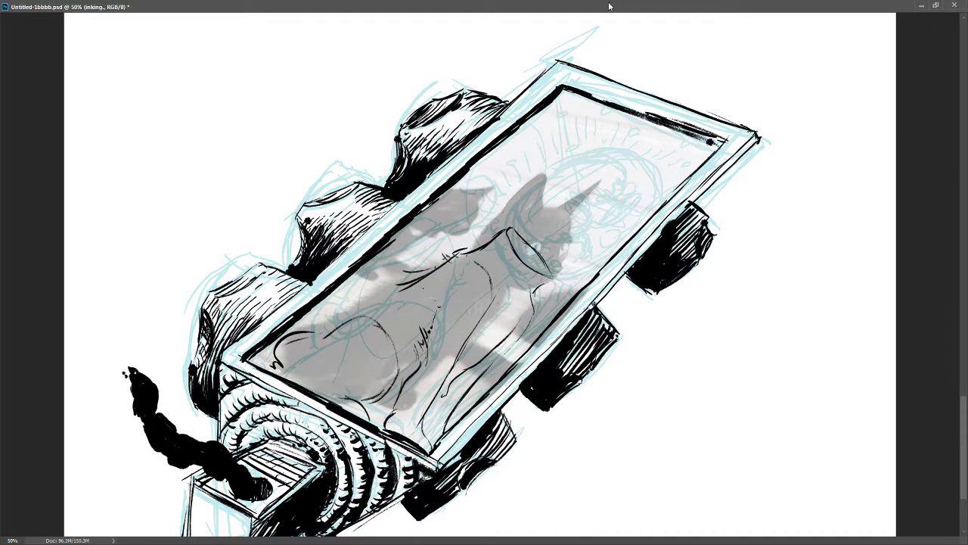
Step: Hide the kitten photo, ink ragged fur along the cat's back, and outline the curling tail from the blue sketch
{"action": "key", "text": "ctrl+comma"}
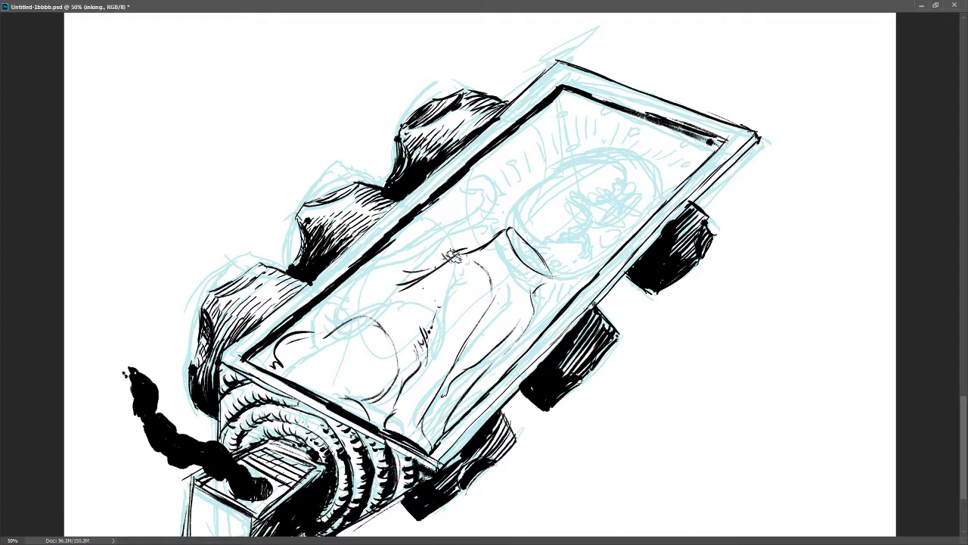
{"action": "mouse_move", "coordinate": [468, 251]}
{"action": "left_mouse_down"}
{"action": "mouse_move", "coordinate": [438, 253]}
{"action": "mouse_move", "coordinate": [424, 269]}
{"action": "mouse_move", "coordinate": [415, 262]}
{"action": "mouse_move", "coordinate": [457, 268]}
{"action": "mouse_move", "coordinate": [411, 291]}
{"action": "mouse_move", "coordinate": [423, 285]}
{"action": "mouse_move", "coordinate": [402, 281]}
{"action": "mouse_move", "coordinate": [372, 303]}
{"action": "mouse_move", "coordinate": [386, 301]}
{"action": "mouse_move", "coordinate": [360, 306]}
{"action": "mouse_move", "coordinate": [370, 311]}
{"action": "mouse_move", "coordinate": [355, 323]}
{"action": "mouse_move", "coordinate": [382, 312]}
{"action": "mouse_move", "coordinate": [342, 315]}
{"action": "mouse_move", "coordinate": [360, 295]}
{"action": "mouse_move", "coordinate": [314, 331]}
{"action": "left_mouse_up"}
{"action": "mouse_move", "coordinate": [359, 302]}
{"action": "left_mouse_down"}
{"action": "mouse_move", "coordinate": [367, 301]}
{"action": "mouse_move", "coordinate": [330, 315]}
{"action": "left_mouse_up"}
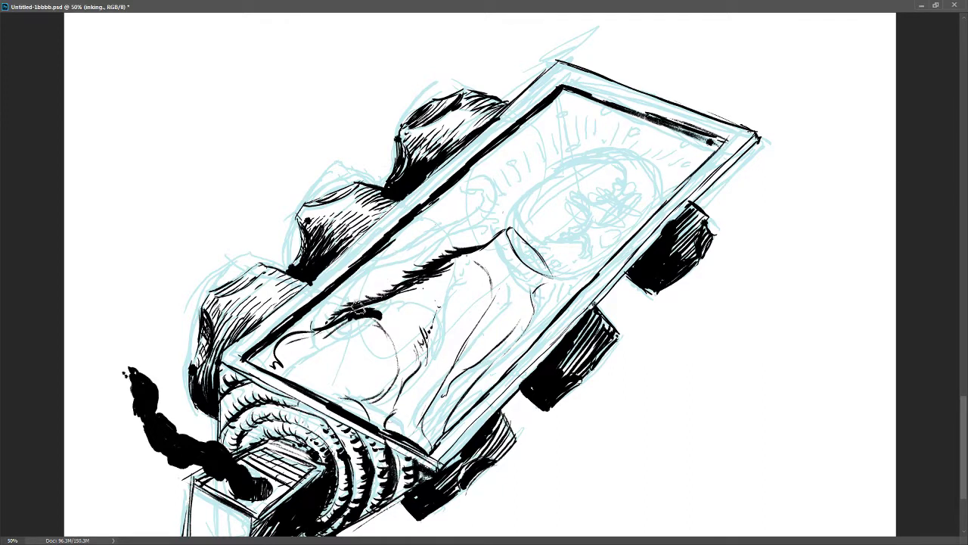
{"action": "mouse_move", "coordinate": [350, 300]}
{"action": "left_mouse_down"}
{"action": "mouse_move", "coordinate": [367, 274]}
{"action": "mouse_move", "coordinate": [357, 285]}
{"action": "mouse_move", "coordinate": [470, 232]}
{"action": "mouse_move", "coordinate": [489, 191]}
{"action": "mouse_move", "coordinate": [499, 197]}
{"action": "mouse_move", "coordinate": [472, 182]}
{"action": "mouse_move", "coordinate": [486, 187]}
{"action": "mouse_move", "coordinate": [464, 188]}
{"action": "mouse_move", "coordinate": [473, 180]}
{"action": "mouse_move", "coordinate": [465, 197]}
{"action": "mouse_move", "coordinate": [489, 186]}
{"action": "mouse_move", "coordinate": [477, 191]}
{"action": "mouse_move", "coordinate": [491, 188]}
{"action": "mouse_move", "coordinate": [480, 191]}
{"action": "mouse_move", "coordinate": [489, 200]}
{"action": "mouse_move", "coordinate": [456, 220]}
{"action": "mouse_move", "coordinate": [474, 215]}
{"action": "mouse_move", "coordinate": [371, 265]}
{"action": "left_mouse_up"}
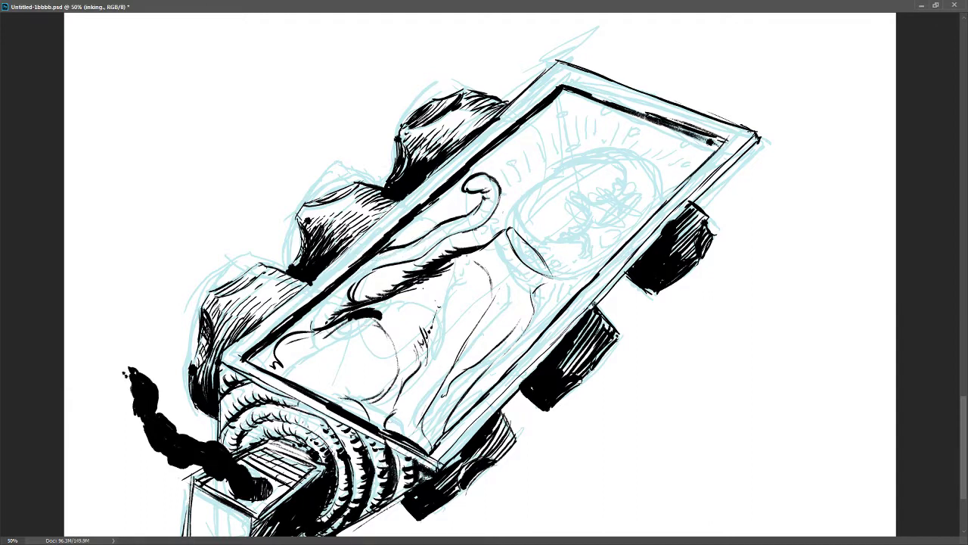
Step: Shade the lower and middle parts of the cat's tail with fur strokes that follow its curve
{"action": "mouse_move", "coordinate": [335, 320]}
{"action": "left_mouse_down"}
{"action": "mouse_move", "coordinate": [314, 312]}
{"action": "mouse_move", "coordinate": [311, 326]}
{"action": "mouse_move", "coordinate": [321, 330]}
{"action": "mouse_move", "coordinate": [340, 303]}
{"action": "mouse_move", "coordinate": [317, 322]}
{"action": "left_mouse_up"}
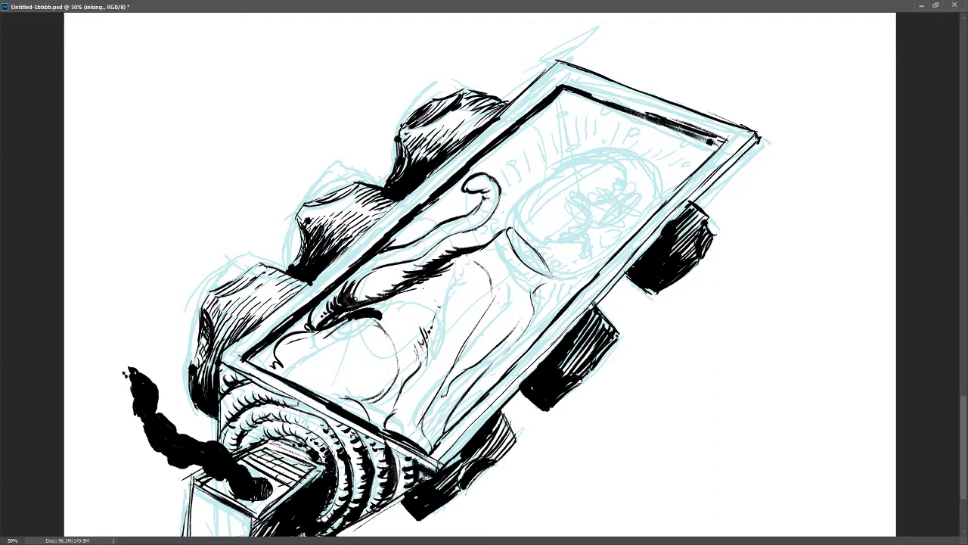
{"action": "left_click_drag", "start_coordinate": [364, 277], "coordinate": [346, 305]}
{"action": "mouse_move", "coordinate": [374, 267]}
{"action": "left_mouse_down"}
{"action": "mouse_move", "coordinate": [384, 266]}
{"action": "mouse_move", "coordinate": [348, 286]}
{"action": "left_mouse_up"}
{"action": "mouse_move", "coordinate": [398, 256]}
{"action": "left_mouse_down"}
{"action": "mouse_move", "coordinate": [375, 272]}
{"action": "mouse_move", "coordinate": [382, 267]}
{"action": "left_mouse_up"}
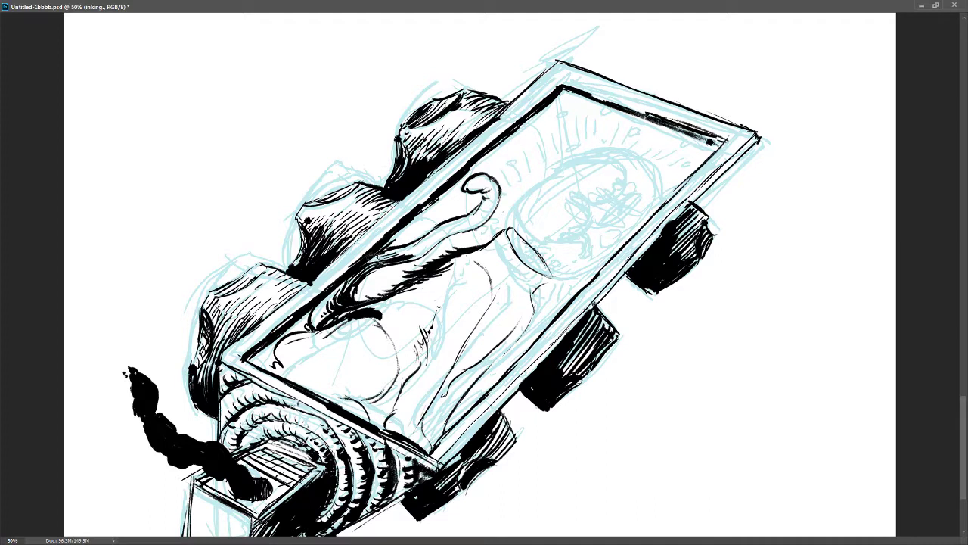
{"action": "mouse_move", "coordinate": [432, 246]}
{"action": "left_mouse_down"}
{"action": "mouse_move", "coordinate": [416, 259]}
{"action": "mouse_move", "coordinate": [447, 244]}
{"action": "mouse_move", "coordinate": [406, 260]}
{"action": "left_mouse_up"}
{"action": "left_click_drag", "start_coordinate": [425, 250], "coordinate": [407, 264]}
{"action": "left_click_drag", "start_coordinate": [449, 230], "coordinate": [401, 256]}
{"action": "mouse_move", "coordinate": [434, 238]}
{"action": "left_mouse_down"}
{"action": "mouse_move", "coordinate": [391, 263]}
{"action": "mouse_move", "coordinate": [386, 257]}
{"action": "left_mouse_up"}
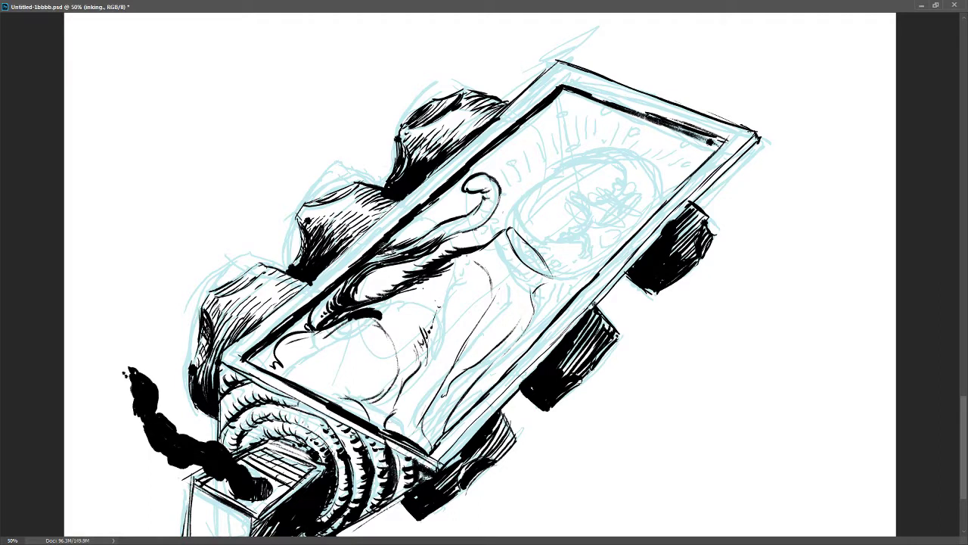
Step: Shade the tail's upper part up to the curled tip, and darken the gap beside its base
{"action": "mouse_move", "coordinate": [432, 233]}
{"action": "left_mouse_down"}
{"action": "mouse_move", "coordinate": [419, 248]}
{"action": "mouse_move", "coordinate": [440, 239]}
{"action": "left_mouse_up"}
{"action": "mouse_move", "coordinate": [460, 224]}
{"action": "left_mouse_down"}
{"action": "mouse_move", "coordinate": [440, 230]}
{"action": "mouse_move", "coordinate": [446, 242]}
{"action": "left_mouse_up"}
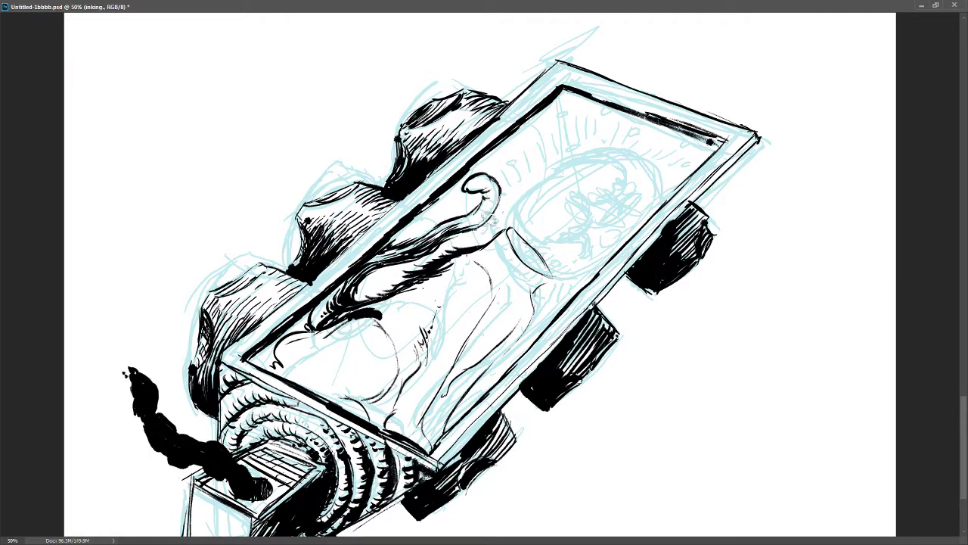
{"action": "mouse_move", "coordinate": [495, 205]}
{"action": "left_mouse_down"}
{"action": "mouse_move", "coordinate": [459, 233]}
{"action": "mouse_move", "coordinate": [478, 227]}
{"action": "left_mouse_up"}
{"action": "mouse_move", "coordinate": [501, 186]}
{"action": "left_mouse_down"}
{"action": "mouse_move", "coordinate": [489, 218]}
{"action": "mouse_move", "coordinate": [481, 215]}
{"action": "mouse_move", "coordinate": [497, 217]}
{"action": "left_mouse_up"}
{"action": "left_click_drag", "start_coordinate": [486, 180], "coordinate": [494, 201]}
{"action": "mouse_move", "coordinate": [472, 177]}
{"action": "left_mouse_down"}
{"action": "mouse_move", "coordinate": [486, 180]}
{"action": "mouse_move", "coordinate": [486, 201]}
{"action": "mouse_move", "coordinate": [464, 187]}
{"action": "mouse_move", "coordinate": [485, 182]}
{"action": "left_mouse_up"}
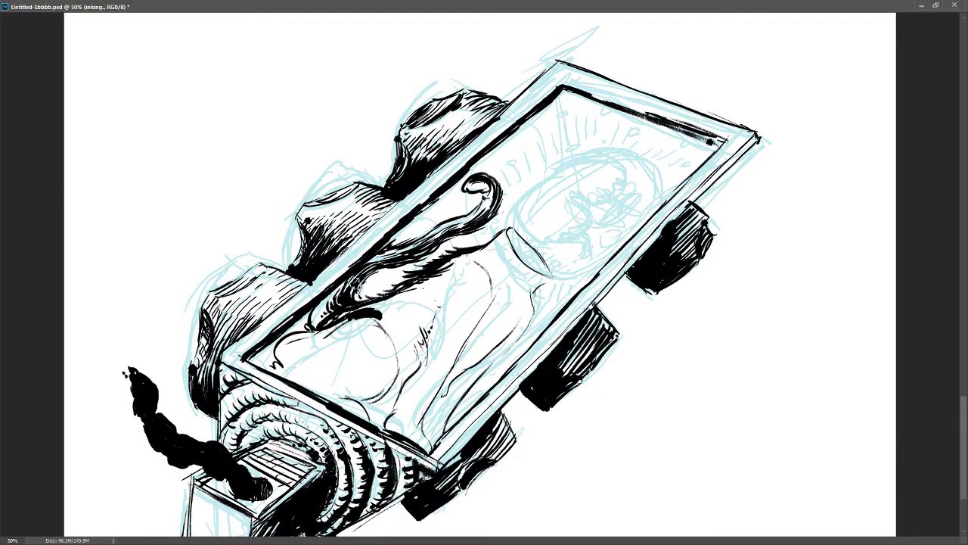
{"action": "mouse_move", "coordinate": [313, 306]}
{"action": "left_mouse_down"}
{"action": "mouse_move", "coordinate": [335, 313]}
{"action": "mouse_move", "coordinate": [341, 296]}
{"action": "mouse_move", "coordinate": [306, 333]}
{"action": "left_mouse_up"}
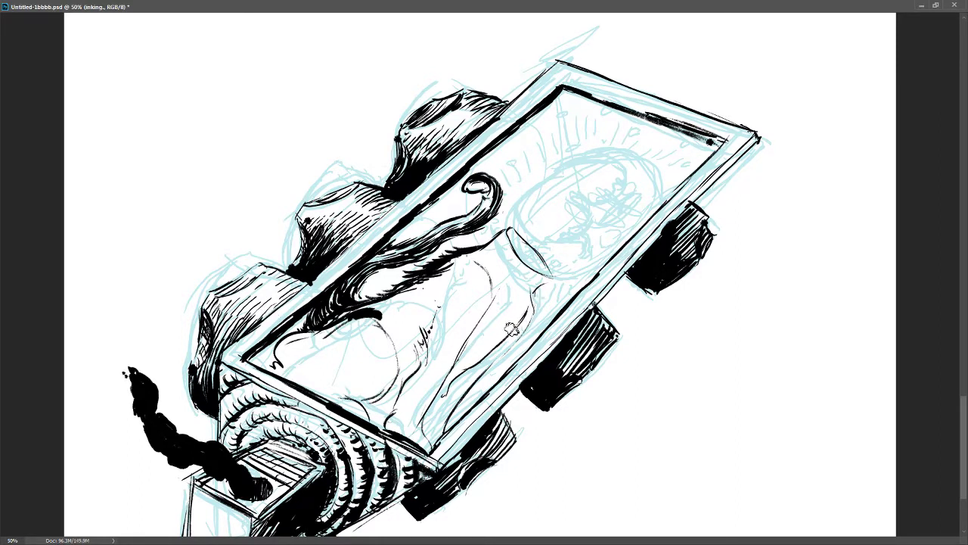
Step: Ink fur on the cat's neck and chest, and add heavy black shadow down the far front leg
{"action": "mouse_move", "coordinate": [518, 306]}
{"action": "left_mouse_down"}
{"action": "mouse_move", "coordinate": [481, 317]}
{"action": "mouse_move", "coordinate": [499, 279]}
{"action": "mouse_move", "coordinate": [494, 305]}
{"action": "mouse_move", "coordinate": [475, 267]}
{"action": "mouse_move", "coordinate": [485, 254]}
{"action": "mouse_move", "coordinate": [477, 257]}
{"action": "mouse_move", "coordinate": [498, 253]}
{"action": "mouse_move", "coordinate": [505, 230]}
{"action": "mouse_move", "coordinate": [478, 236]}
{"action": "left_mouse_up"}
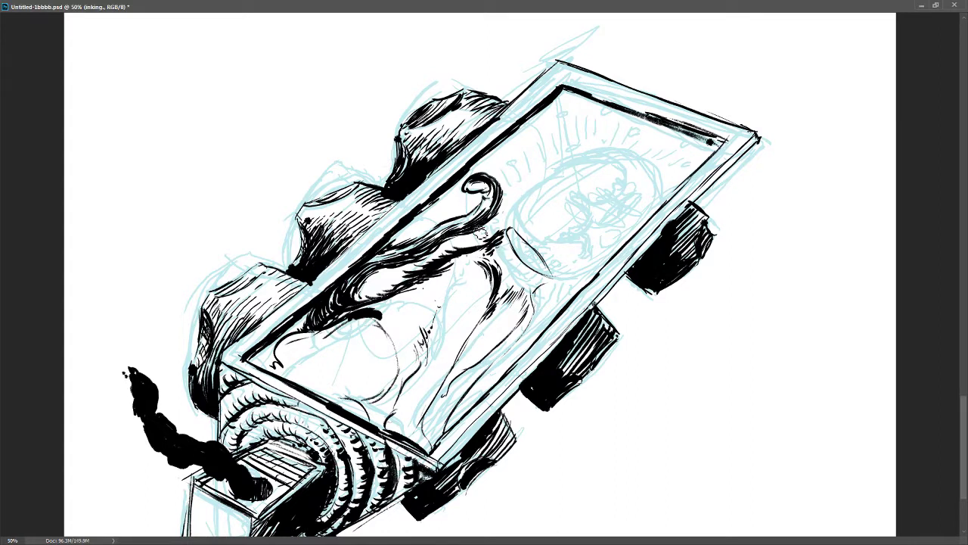
{"action": "mouse_move", "coordinate": [548, 280]}
{"action": "left_mouse_down"}
{"action": "mouse_move", "coordinate": [529, 312]}
{"action": "mouse_move", "coordinate": [524, 300]}
{"action": "left_mouse_up"}
{"action": "mouse_move", "coordinate": [522, 298]}
{"action": "left_mouse_down"}
{"action": "mouse_move", "coordinate": [512, 349]}
{"action": "mouse_move", "coordinate": [501, 339]}
{"action": "mouse_move", "coordinate": [442, 407]}
{"action": "mouse_move", "coordinate": [451, 395]}
{"action": "mouse_move", "coordinate": [452, 423]}
{"action": "mouse_move", "coordinate": [436, 416]}
{"action": "mouse_move", "coordinate": [426, 439]}
{"action": "left_mouse_up"}
{"action": "mouse_move", "coordinate": [445, 407]}
{"action": "left_mouse_down"}
{"action": "mouse_move", "coordinate": [424, 446]}
{"action": "mouse_move", "coordinate": [424, 437]}
{"action": "left_mouse_up"}
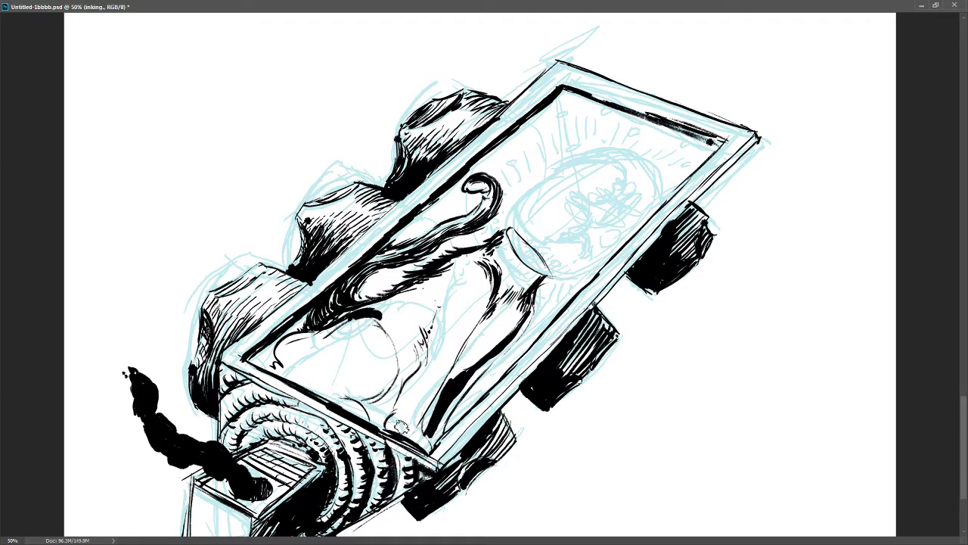
Step: Hatch dark fur strokes between the cat's haunch and front leg, working up toward the belly
{"action": "mouse_move", "coordinate": [421, 355]}
{"action": "left_mouse_down"}
{"action": "mouse_move", "coordinate": [408, 377]}
{"action": "mouse_move", "coordinate": [416, 355]}
{"action": "mouse_move", "coordinate": [402, 374]}
{"action": "mouse_move", "coordinate": [400, 356]}
{"action": "mouse_move", "coordinate": [380, 410]}
{"action": "left_mouse_up"}
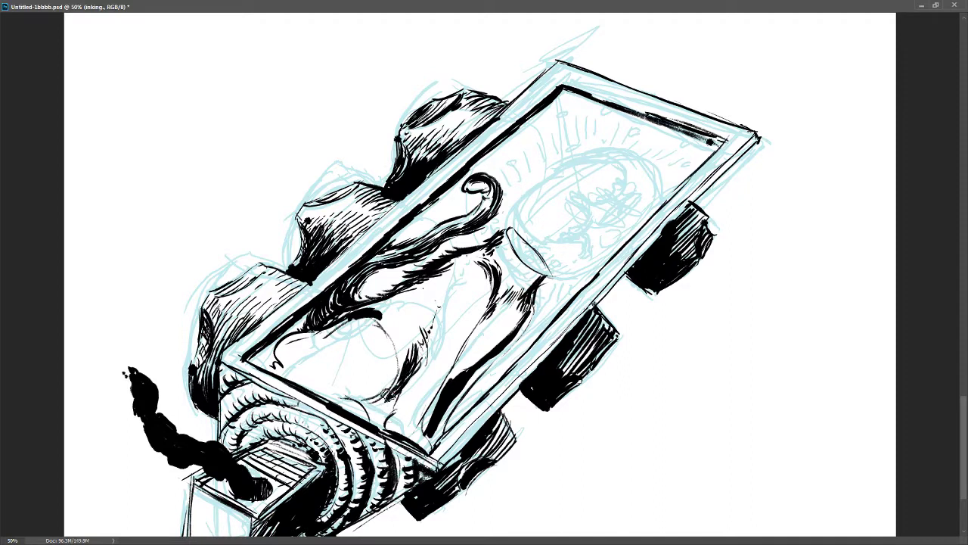
{"action": "left_click_drag", "start_coordinate": [405, 376], "coordinate": [373, 407]}
{"action": "left_click_drag", "start_coordinate": [410, 357], "coordinate": [392, 388]}
{"action": "left_click_drag", "start_coordinate": [424, 340], "coordinate": [398, 378]}
{"action": "left_click_drag", "start_coordinate": [434, 318], "coordinate": [414, 363]}
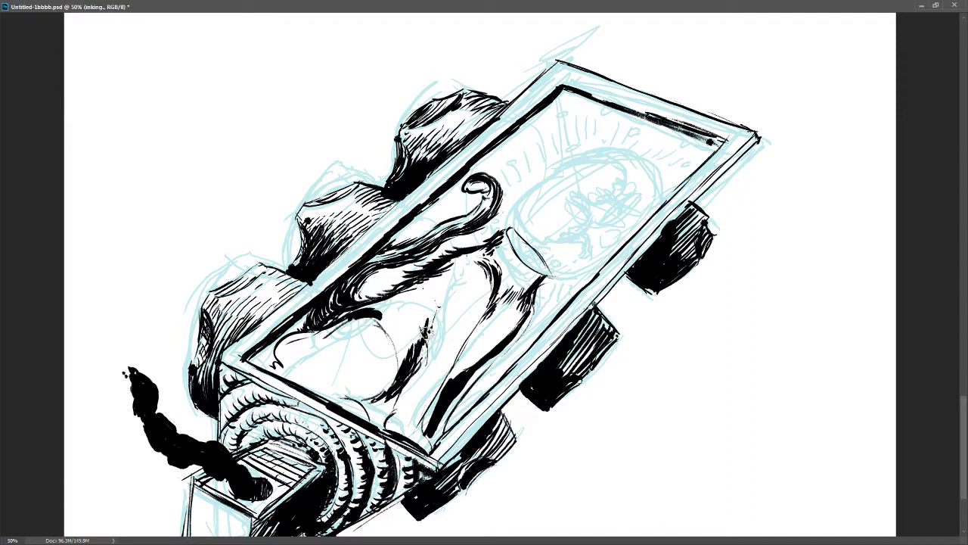
Step: Fill the cat's belly area with solid black and thicken the shadow around the haunch's edge
{"action": "left_click_drag", "start_coordinate": [454, 283], "coordinate": [400, 362]}
{"action": "left_click_drag", "start_coordinate": [422, 327], "coordinate": [392, 355]}
{"action": "mouse_move", "coordinate": [439, 297]}
{"action": "left_mouse_down"}
{"action": "mouse_move", "coordinate": [392, 342]}
{"action": "mouse_move", "coordinate": [393, 320]}
{"action": "mouse_move", "coordinate": [383, 327]}
{"action": "mouse_move", "coordinate": [389, 380]}
{"action": "left_mouse_up"}
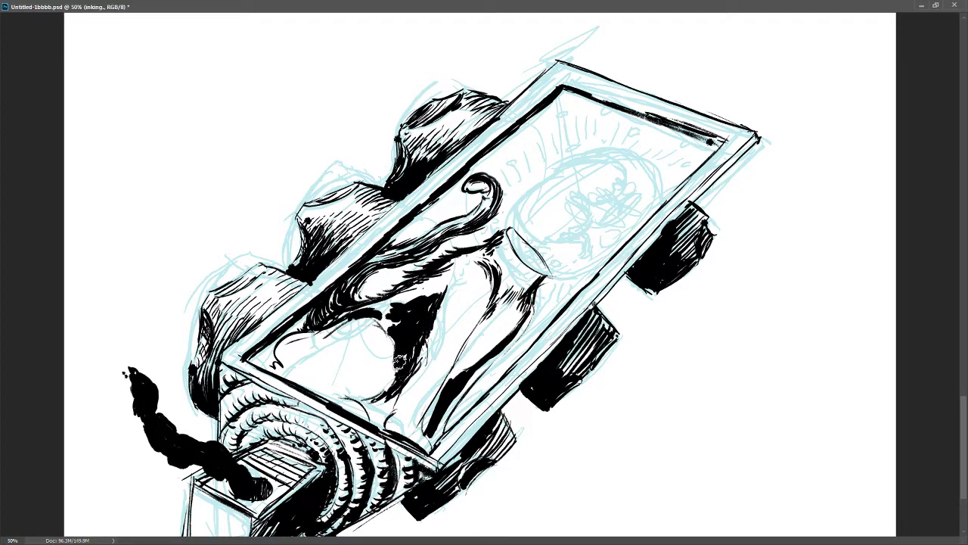
{"action": "left_click_drag", "start_coordinate": [406, 347], "coordinate": [389, 378]}
{"action": "left_click_drag", "start_coordinate": [402, 364], "coordinate": [380, 395]}
{"action": "mouse_move", "coordinate": [393, 358]}
{"action": "left_mouse_down"}
{"action": "mouse_move", "coordinate": [385, 387]}
{"action": "mouse_move", "coordinate": [366, 398]}
{"action": "left_mouse_up"}
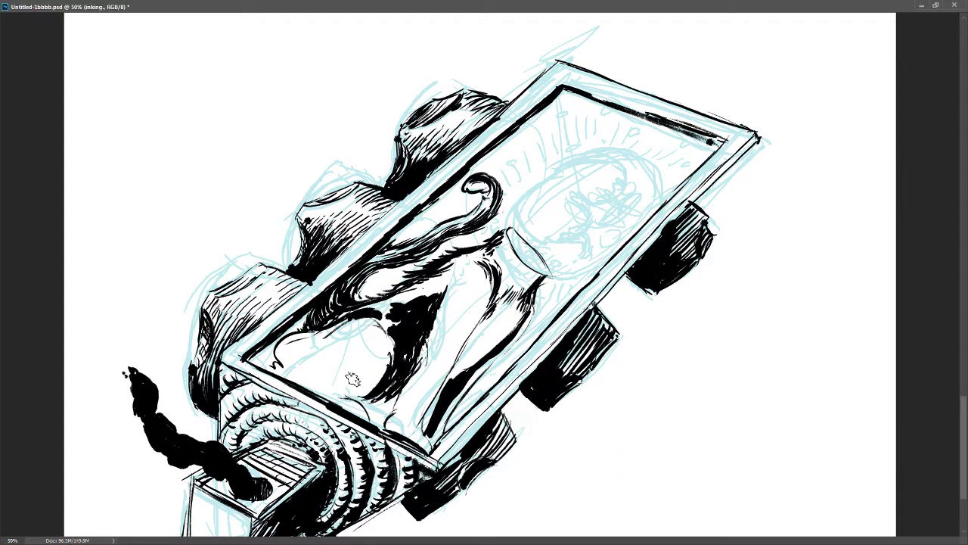
Step: Hatch fur strokes along the underside of the haunch and around the rounded rear end of the body
{"action": "mouse_move", "coordinate": [389, 358]}
{"action": "left_mouse_down"}
{"action": "mouse_move", "coordinate": [374, 378]}
{"action": "mouse_move", "coordinate": [347, 383]}
{"action": "mouse_move", "coordinate": [345, 401]}
{"action": "mouse_move", "coordinate": [323, 392]}
{"action": "mouse_move", "coordinate": [351, 378]}
{"action": "mouse_move", "coordinate": [322, 379]}
{"action": "left_mouse_up"}
{"action": "left_click_drag", "start_coordinate": [356, 361], "coordinate": [279, 378]}
{"action": "left_click_drag", "start_coordinate": [304, 354], "coordinate": [279, 371]}
{"action": "left_click_drag", "start_coordinate": [307, 345], "coordinate": [277, 360]}
{"action": "left_click_drag", "start_coordinate": [305, 333], "coordinate": [275, 353]}
{"action": "left_click_drag", "start_coordinate": [307, 333], "coordinate": [298, 341]}
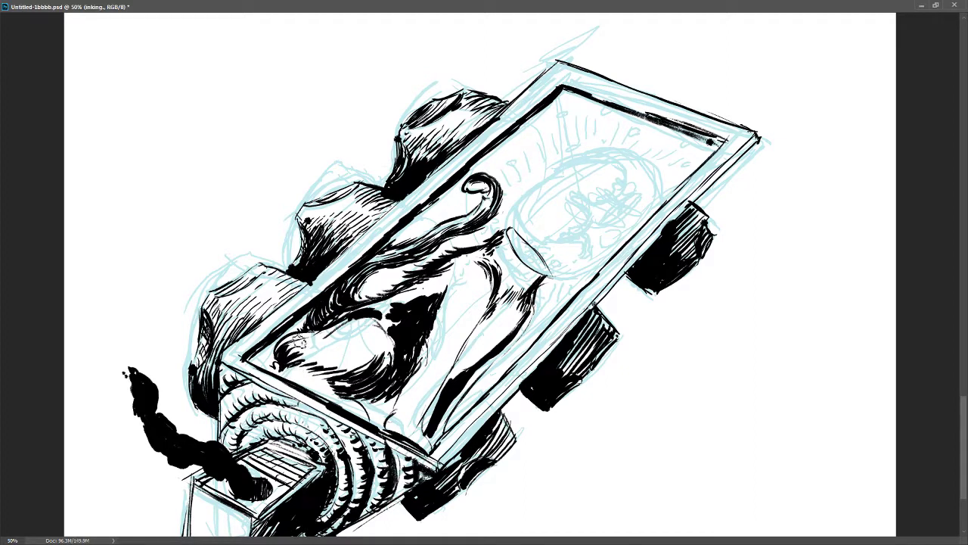
Step: Layer curved fur strokes across the thigh to model its rounded form
{"action": "left_click_drag", "start_coordinate": [359, 362], "coordinate": [338, 368]}
{"action": "mouse_move", "coordinate": [375, 350]}
{"action": "left_mouse_down"}
{"action": "mouse_move", "coordinate": [330, 376]}
{"action": "mouse_move", "coordinate": [348, 362]}
{"action": "mouse_move", "coordinate": [314, 369]}
{"action": "left_mouse_up"}
{"action": "left_click_drag", "start_coordinate": [357, 349], "coordinate": [302, 361]}
{"action": "mouse_move", "coordinate": [391, 338]}
{"action": "left_mouse_down"}
{"action": "mouse_move", "coordinate": [378, 378]}
{"action": "mouse_move", "coordinate": [386, 355]}
{"action": "mouse_move", "coordinate": [363, 366]}
{"action": "left_mouse_up"}
{"action": "mouse_move", "coordinate": [382, 319]}
{"action": "left_mouse_down"}
{"action": "mouse_move", "coordinate": [362, 367]}
{"action": "mouse_move", "coordinate": [345, 341]}
{"action": "mouse_move", "coordinate": [327, 354]}
{"action": "mouse_move", "coordinate": [359, 345]}
{"action": "left_mouse_up"}
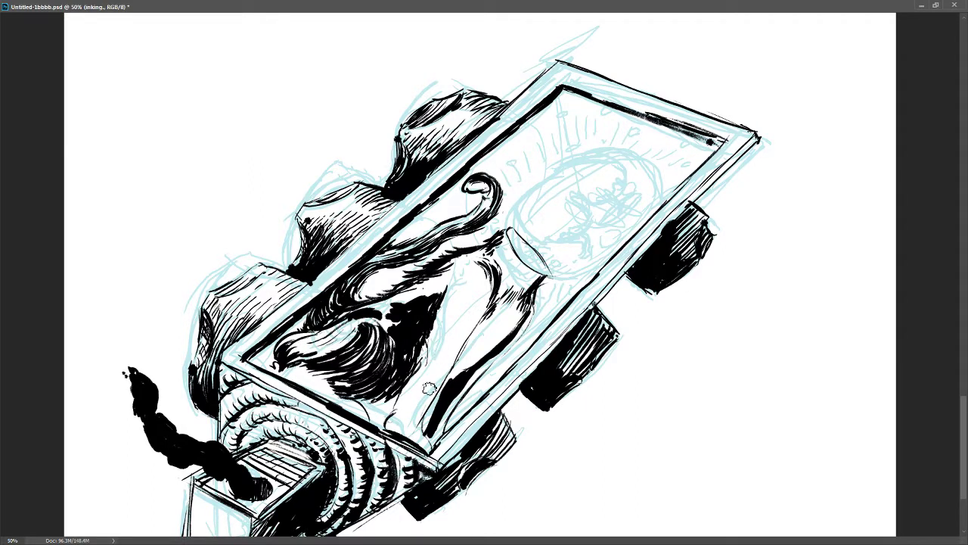
Step: Ink dark fur shading on the near front leg and shoulder, blending it into the belly shadow and down to the paws
{"action": "mouse_move", "coordinate": [419, 421]}
{"action": "left_mouse_down"}
{"action": "mouse_move", "coordinate": [443, 367]}
{"action": "mouse_move", "coordinate": [424, 382]}
{"action": "mouse_move", "coordinate": [458, 342]}
{"action": "left_mouse_up"}
{"action": "mouse_move", "coordinate": [432, 387]}
{"action": "left_mouse_down"}
{"action": "mouse_move", "coordinate": [459, 332]}
{"action": "mouse_move", "coordinate": [482, 310]}
{"action": "left_mouse_up"}
{"action": "left_click_drag", "start_coordinate": [460, 347], "coordinate": [490, 287]}
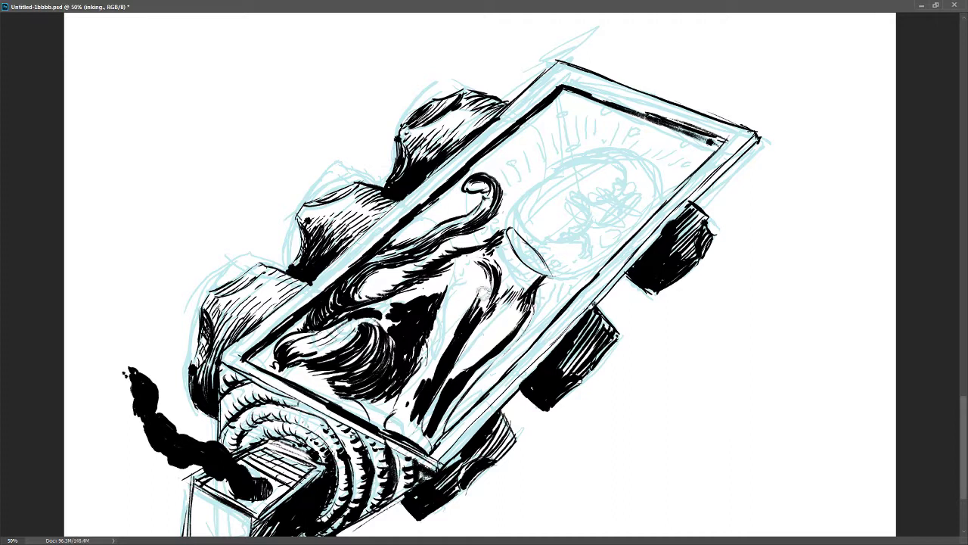
{"action": "mouse_move", "coordinate": [469, 322]}
{"action": "left_mouse_down"}
{"action": "mouse_move", "coordinate": [493, 279]}
{"action": "mouse_move", "coordinate": [475, 271]}
{"action": "left_mouse_up"}
{"action": "mouse_move", "coordinate": [444, 344]}
{"action": "left_mouse_down"}
{"action": "mouse_move", "coordinate": [481, 273]}
{"action": "mouse_move", "coordinate": [456, 331]}
{"action": "left_mouse_up"}
{"action": "left_click_drag", "start_coordinate": [435, 368], "coordinate": [463, 299]}
{"action": "mouse_move", "coordinate": [438, 342]}
{"action": "left_mouse_down"}
{"action": "mouse_move", "coordinate": [458, 278]}
{"action": "mouse_move", "coordinate": [444, 283]}
{"action": "left_mouse_up"}
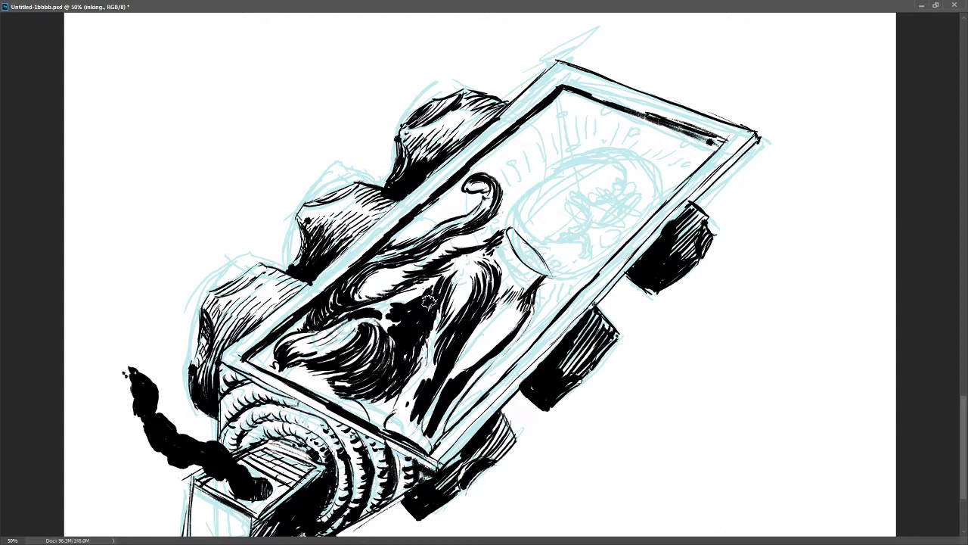
{"action": "mouse_move", "coordinate": [429, 301]}
{"action": "left_mouse_down"}
{"action": "mouse_move", "coordinate": [435, 287]}
{"action": "mouse_move", "coordinate": [425, 298]}
{"action": "left_mouse_up"}
{"action": "mouse_move", "coordinate": [423, 360]}
{"action": "left_mouse_down"}
{"action": "mouse_move", "coordinate": [404, 423]}
{"action": "mouse_move", "coordinate": [402, 413]}
{"action": "left_mouse_up"}
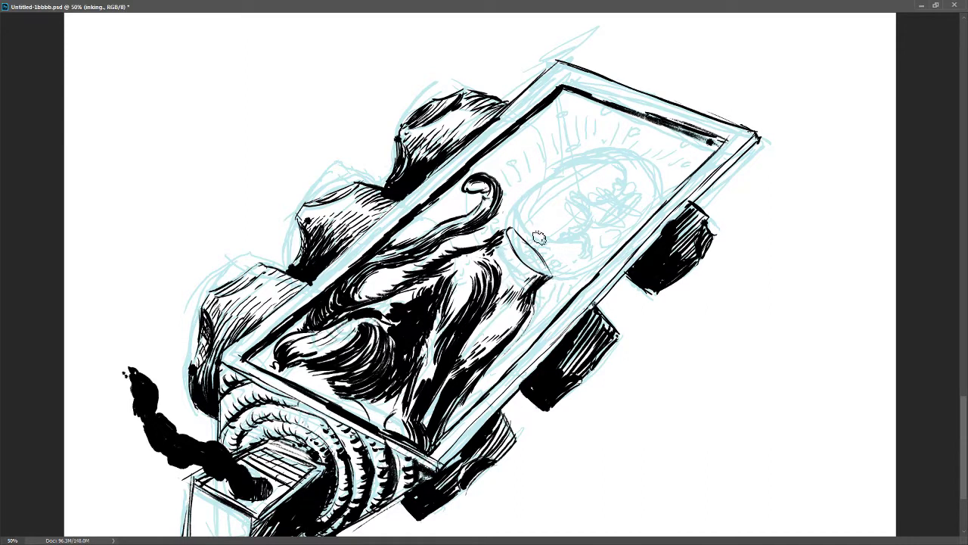
Step: Ink the lower curve of the round helmet above the collar, with a jagged inner edge on its near side
{"action": "left_click_drag", "start_coordinate": [547, 273], "coordinate": [587, 274]}
{"action": "left_click_drag", "start_coordinate": [531, 258], "coordinate": [551, 271]}
{"action": "left_click_drag", "start_coordinate": [514, 229], "coordinate": [531, 254]}
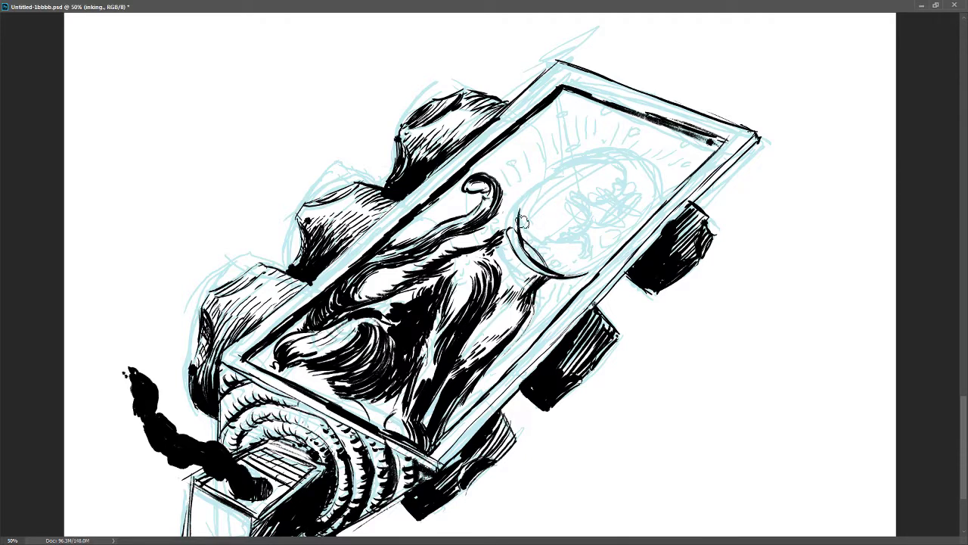
{"action": "mouse_move", "coordinate": [522, 220]}
{"action": "left_mouse_down"}
{"action": "mouse_move", "coordinate": [536, 190]}
{"action": "mouse_move", "coordinate": [527, 187]}
{"action": "left_mouse_up"}
{"action": "left_click_drag", "start_coordinate": [528, 213], "coordinate": [566, 236]}
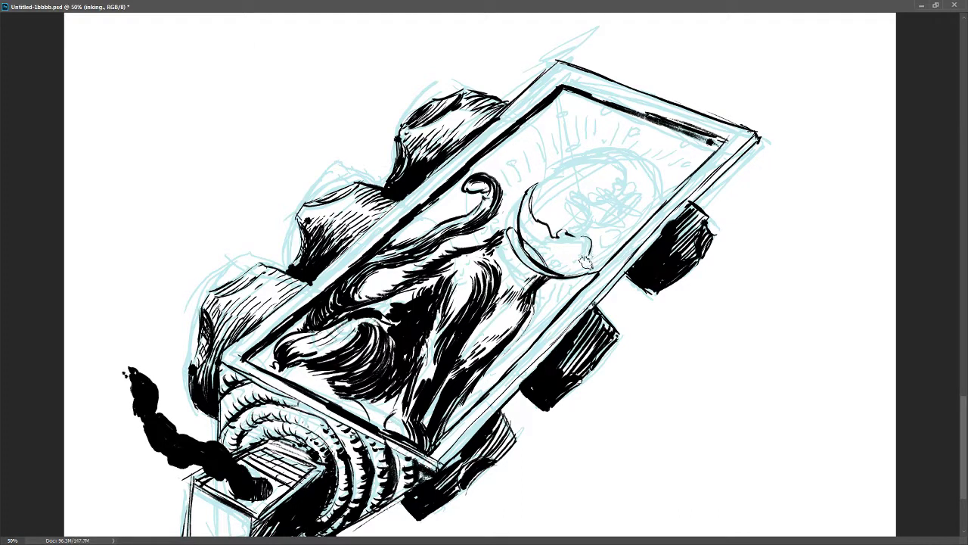
Step: Ink the details inside the helmet and extend its round outline over the top, with hatching along its base
{"action": "mouse_move", "coordinate": [590, 248]}
{"action": "left_mouse_down"}
{"action": "mouse_move", "coordinate": [561, 237]}
{"action": "mouse_move", "coordinate": [569, 242]}
{"action": "mouse_move", "coordinate": [572, 223]}
{"action": "mouse_move", "coordinate": [593, 238]}
{"action": "mouse_move", "coordinate": [571, 227]}
{"action": "mouse_move", "coordinate": [587, 218]}
{"action": "mouse_move", "coordinate": [604, 244]}
{"action": "mouse_move", "coordinate": [616, 242]}
{"action": "mouse_move", "coordinate": [597, 251]}
{"action": "mouse_move", "coordinate": [584, 215]}
{"action": "mouse_move", "coordinate": [603, 226]}
{"action": "mouse_move", "coordinate": [597, 235]}
{"action": "mouse_move", "coordinate": [606, 212]}
{"action": "mouse_move", "coordinate": [575, 214]}
{"action": "mouse_move", "coordinate": [586, 220]}
{"action": "mouse_move", "coordinate": [565, 198]}
{"action": "mouse_move", "coordinate": [575, 205]}
{"action": "mouse_move", "coordinate": [569, 188]}
{"action": "mouse_move", "coordinate": [594, 203]}
{"action": "mouse_move", "coordinate": [609, 202]}
{"action": "mouse_move", "coordinate": [611, 191]}
{"action": "mouse_move", "coordinate": [621, 215]}
{"action": "mouse_move", "coordinate": [632, 211]}
{"action": "mouse_move", "coordinate": [617, 217]}
{"action": "mouse_move", "coordinate": [627, 218]}
{"action": "mouse_move", "coordinate": [623, 205]}
{"action": "mouse_move", "coordinate": [628, 220]}
{"action": "mouse_move", "coordinate": [627, 179]}
{"action": "left_mouse_up"}
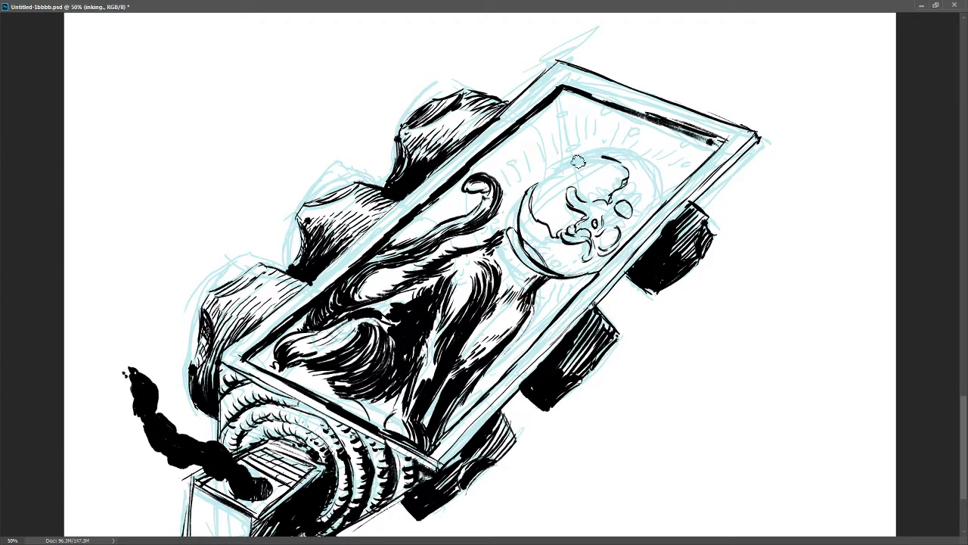
{"action": "mouse_move", "coordinate": [622, 168]}
{"action": "left_mouse_down"}
{"action": "mouse_move", "coordinate": [590, 157]}
{"action": "mouse_move", "coordinate": [553, 163]}
{"action": "mouse_move", "coordinate": [579, 148]}
{"action": "left_mouse_up"}
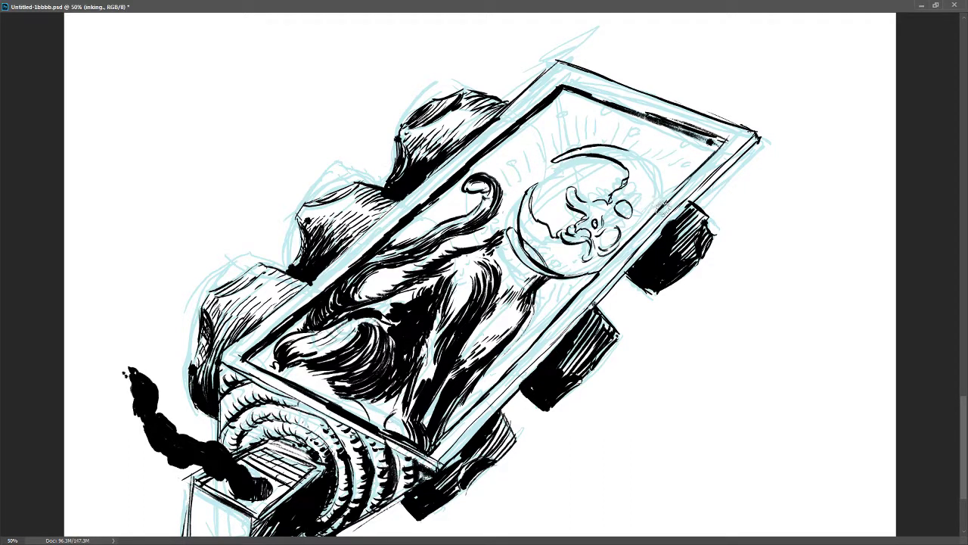
{"action": "mouse_move", "coordinate": [626, 148]}
{"action": "left_mouse_down"}
{"action": "mouse_move", "coordinate": [649, 159]}
{"action": "mouse_move", "coordinate": [666, 196]}
{"action": "left_mouse_up"}
{"action": "mouse_move", "coordinate": [597, 268]}
{"action": "left_mouse_down"}
{"action": "mouse_move", "coordinate": [564, 274]}
{"action": "mouse_move", "coordinate": [574, 263]}
{"action": "mouse_move", "coordinate": [550, 267]}
{"action": "mouse_move", "coordinate": [549, 251]}
{"action": "mouse_move", "coordinate": [560, 269]}
{"action": "mouse_move", "coordinate": [545, 246]}
{"action": "mouse_move", "coordinate": [537, 244]}
{"action": "mouse_move", "coordinate": [558, 265]}
{"action": "mouse_move", "coordinate": [535, 250]}
{"action": "mouse_move", "coordinate": [545, 254]}
{"action": "mouse_move", "coordinate": [530, 227]}
{"action": "mouse_move", "coordinate": [536, 249]}
{"action": "mouse_move", "coordinate": [528, 247]}
{"action": "mouse_move", "coordinate": [525, 232]}
{"action": "mouse_move", "coordinate": [557, 247]}
{"action": "left_mouse_up"}
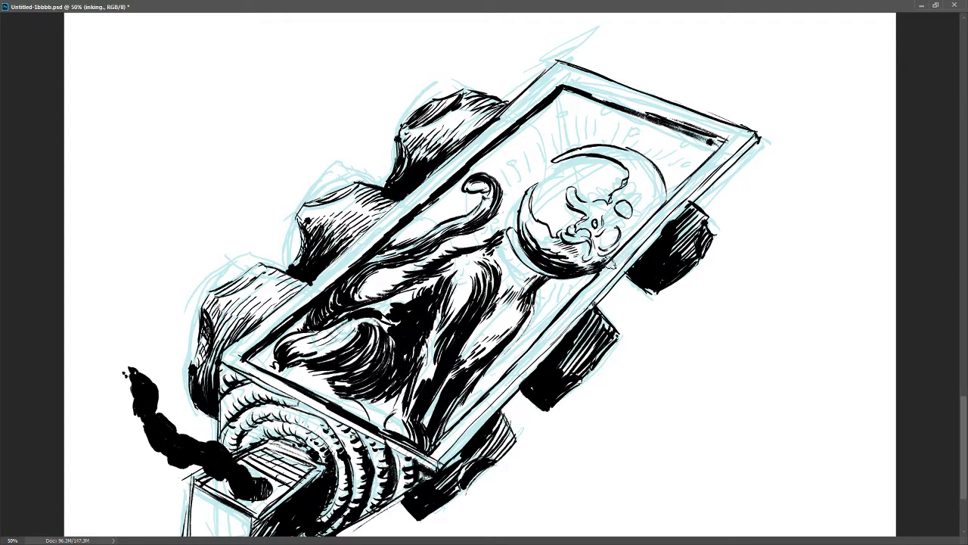
Step: Ink the collar band beneath the round moon-like helmet and thicken its shaded outer rim with dark strokes
{"action": "left_click_drag", "start_coordinate": [552, 266], "coordinate": [520, 225]}
{"action": "mouse_move", "coordinate": [511, 233]}
{"action": "left_mouse_down"}
{"action": "mouse_move", "coordinate": [530, 274]}
{"action": "mouse_move", "coordinate": [508, 243]}
{"action": "mouse_move", "coordinate": [511, 261]}
{"action": "mouse_move", "coordinate": [543, 278]}
{"action": "left_mouse_up"}
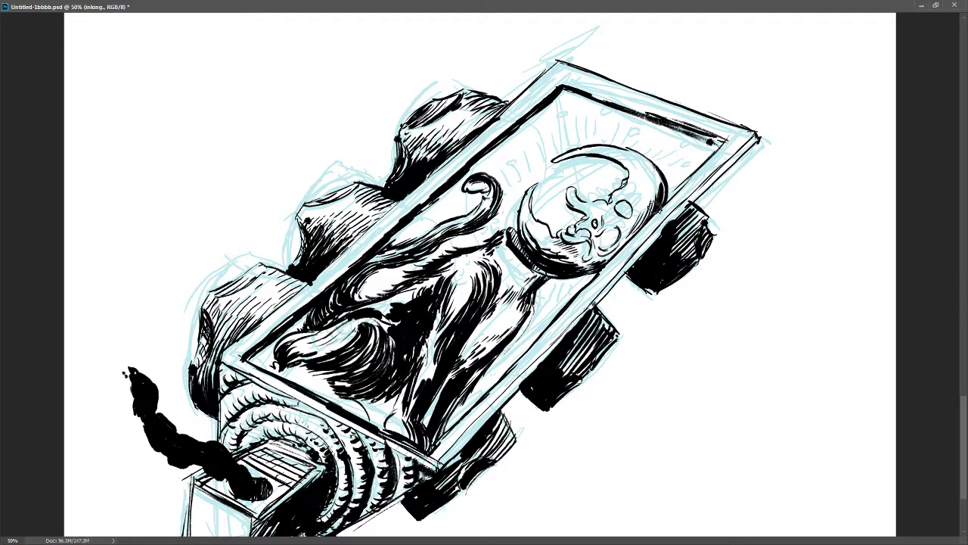
{"action": "mouse_move", "coordinate": [645, 158]}
{"action": "left_mouse_down"}
{"action": "mouse_move", "coordinate": [655, 201]}
{"action": "mouse_move", "coordinate": [640, 172]}
{"action": "left_mouse_up"}
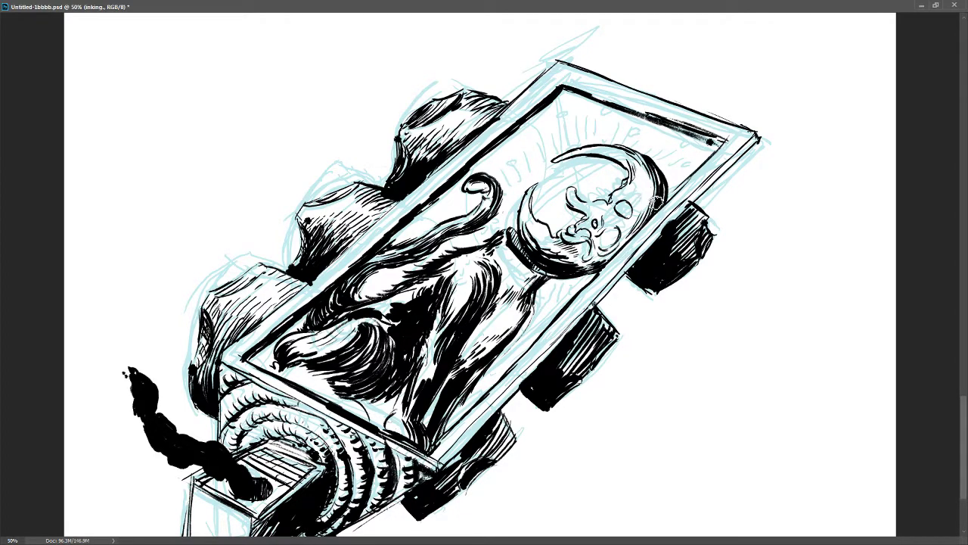
{"action": "left_click_drag", "start_coordinate": [649, 202], "coordinate": [645, 176]}
Step: Ink a dotted crater on the moon face's forehead and detail its nostril, teeth and brow
{"action": "left_click_drag", "start_coordinate": [627, 209], "coordinate": [621, 209]}
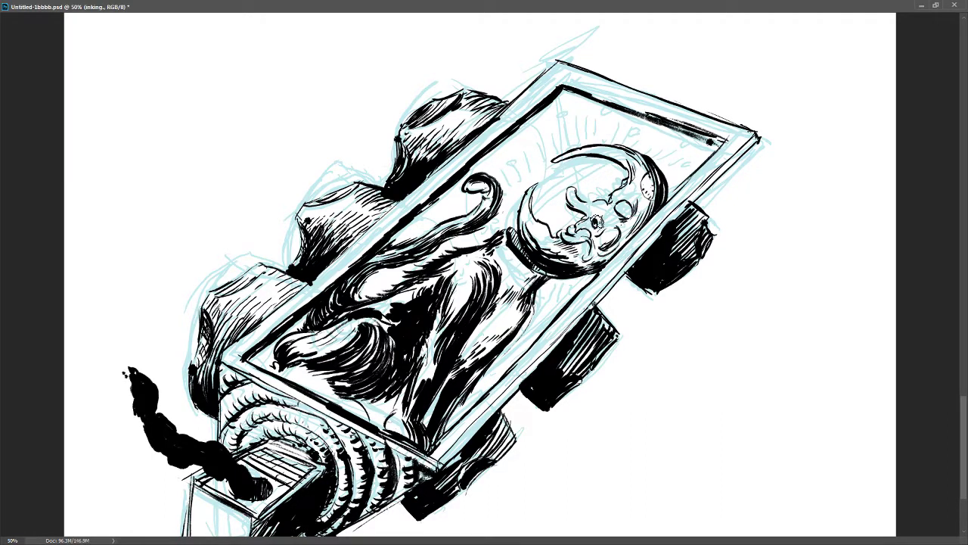
{"action": "left_click_drag", "start_coordinate": [565, 235], "coordinate": [585, 241]}
{"action": "left_click_drag", "start_coordinate": [584, 229], "coordinate": [601, 202]}
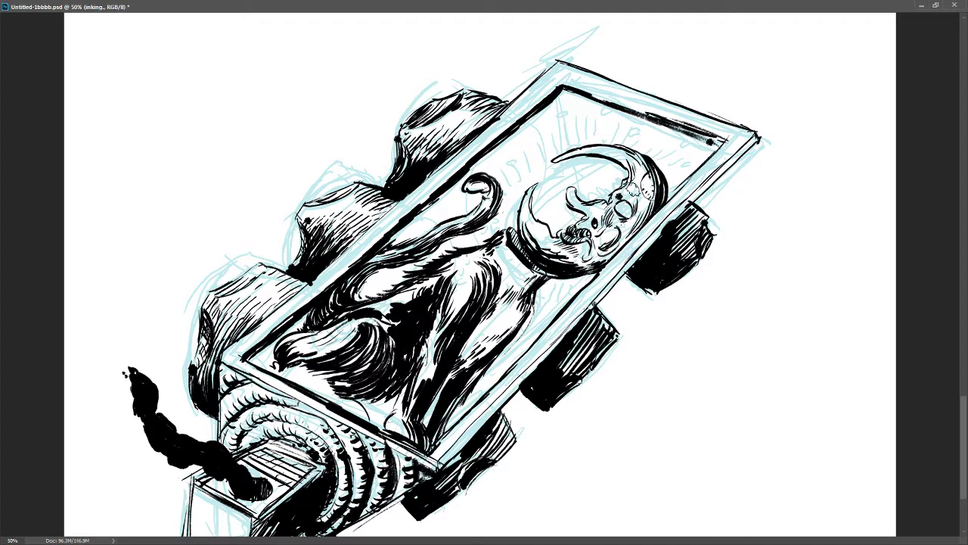
{"action": "left_click_drag", "start_coordinate": [632, 189], "coordinate": [618, 195]}
Step: Shade around the moon face's lashed eye with fine strokes and darken the mouth
{"action": "key", "text": "ctrl+plus"}
{"action": "key", "text": "ctrl+plus"}
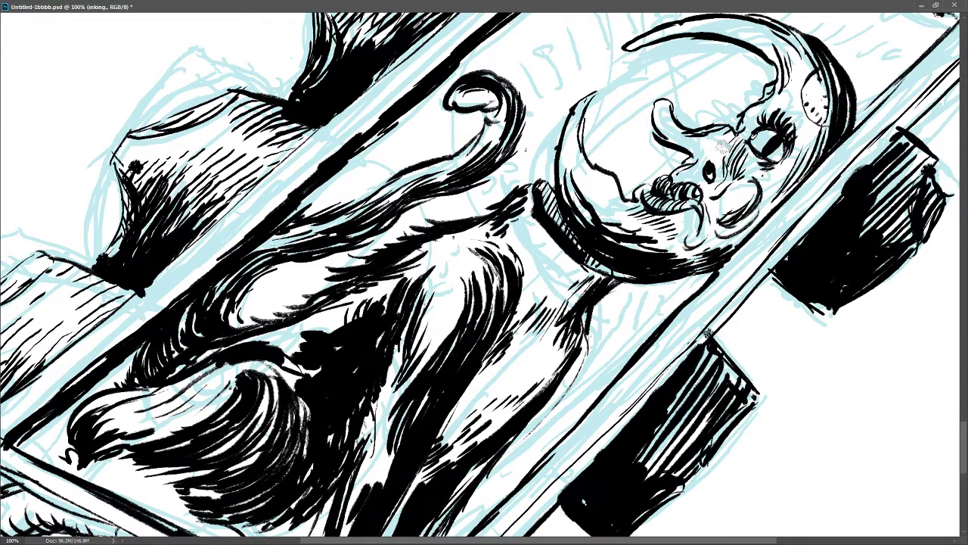
{"action": "mouse_move", "coordinate": [742, 140]}
{"action": "left_mouse_down"}
{"action": "mouse_move", "coordinate": [724, 161]}
{"action": "mouse_move", "coordinate": [737, 178]}
{"action": "mouse_move", "coordinate": [739, 167]}
{"action": "mouse_move", "coordinate": [757, 168]}
{"action": "mouse_move", "coordinate": [776, 182]}
{"action": "mouse_move", "coordinate": [782, 162]}
{"action": "left_mouse_up"}
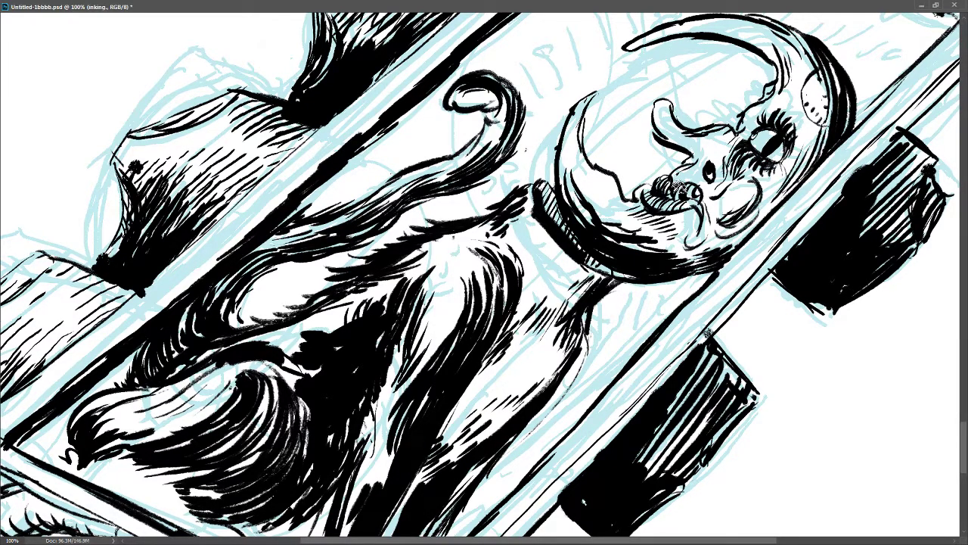
{"action": "left_click_drag", "start_coordinate": [676, 186], "coordinate": [690, 194]}
Step: Fill the panel's upper far corner with dense black strokes radiating from the moon head
{"action": "key", "text": "ctrl+minus"}
{"action": "key", "text": "ctrl+minus"}
{"action": "key", "text": "ctrl+minus"}
{"action": "key", "text": "ctrl+minus"}
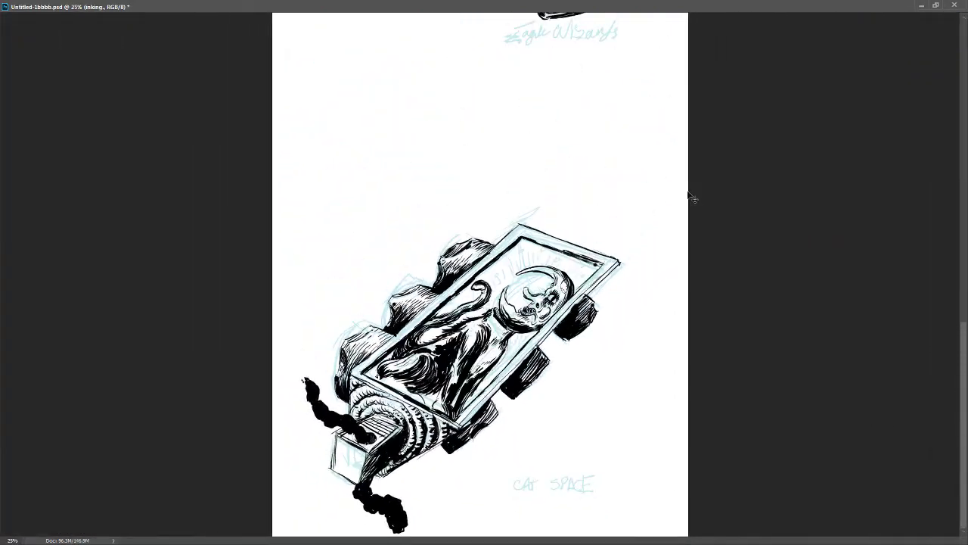
{"action": "key", "text": "ctrl+plus"}
{"action": "key", "text": "ctrl+plus"}
{"action": "key", "text": "ctrl+plus"}
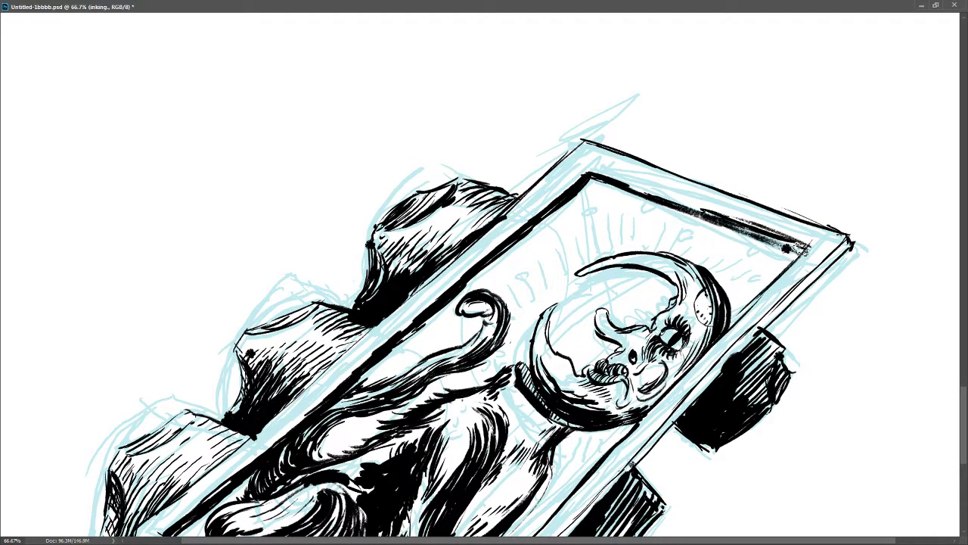
{"action": "left_click_drag", "start_coordinate": [799, 247], "coordinate": [741, 275]}
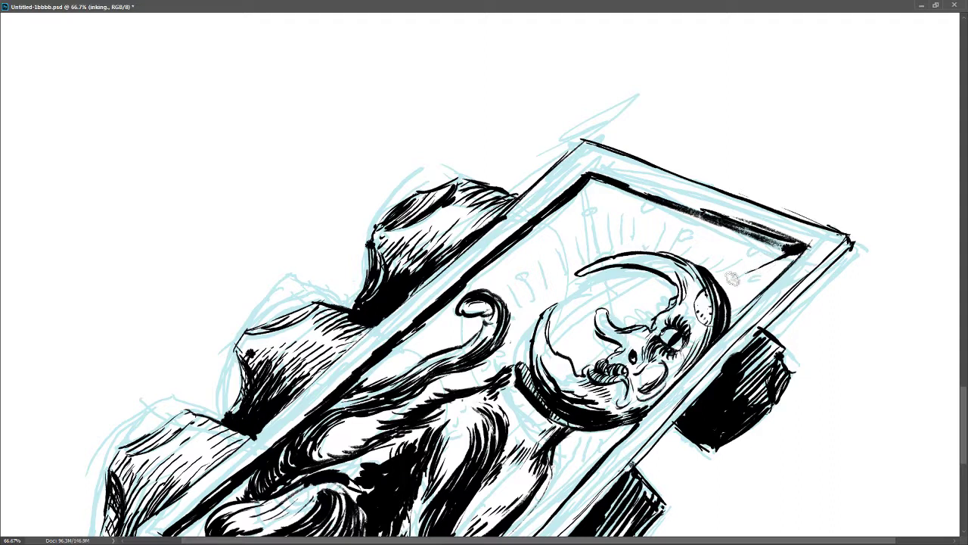
{"action": "left_click_drag", "start_coordinate": [800, 249], "coordinate": [727, 280]}
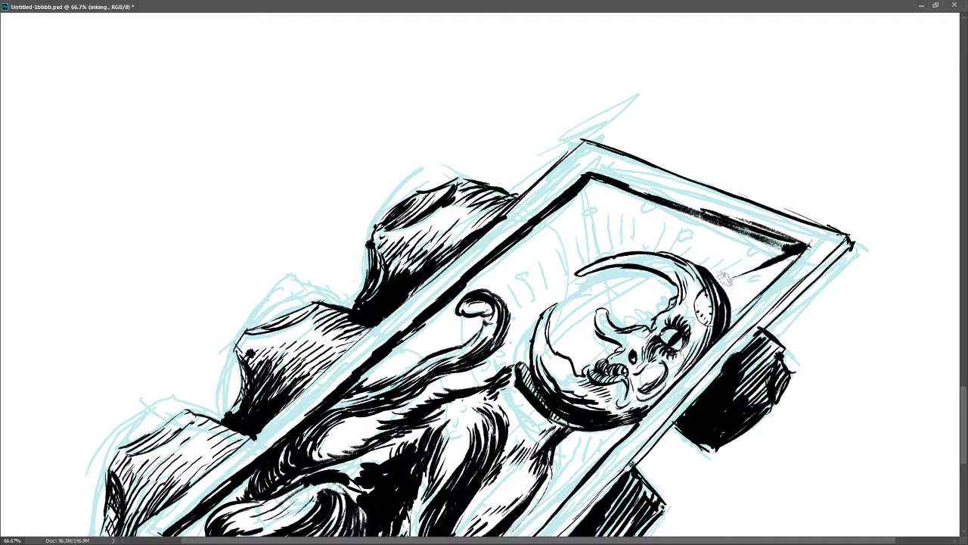
{"action": "left_click_drag", "start_coordinate": [790, 244], "coordinate": [737, 268]}
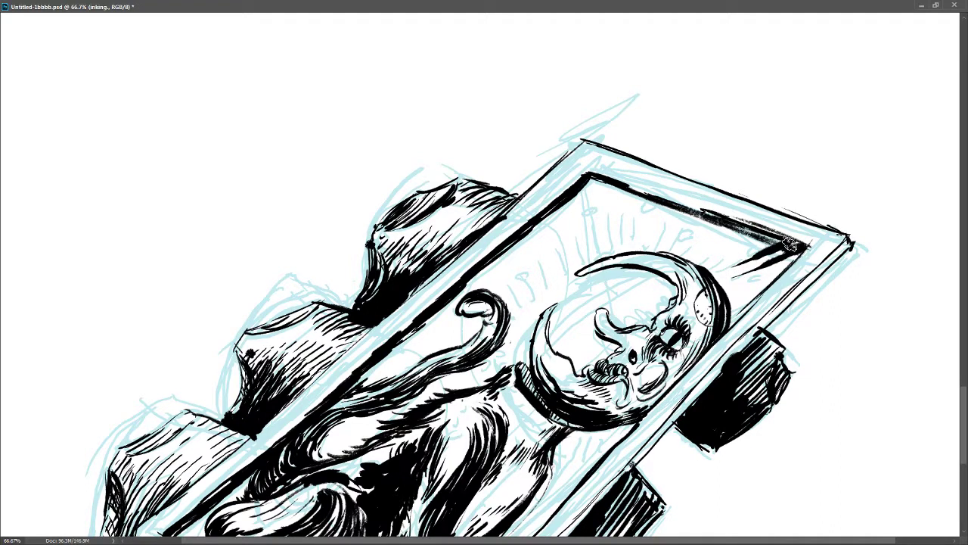
{"action": "mouse_move", "coordinate": [789, 244]}
{"action": "left_mouse_down"}
{"action": "mouse_move", "coordinate": [715, 279]}
{"action": "mouse_move", "coordinate": [793, 263]}
{"action": "mouse_move", "coordinate": [727, 284]}
{"action": "left_mouse_up"}
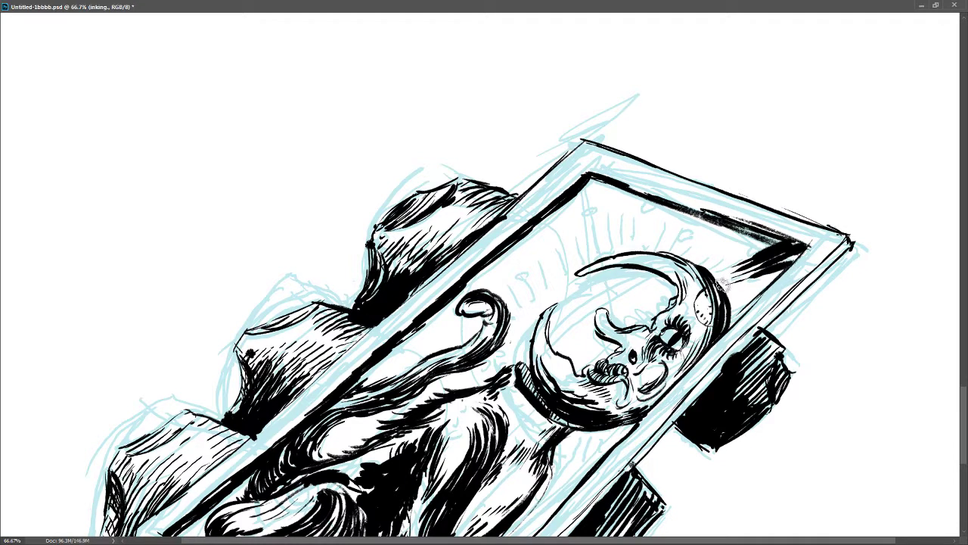
{"action": "mouse_move", "coordinate": [781, 269]}
{"action": "left_mouse_down"}
{"action": "mouse_move", "coordinate": [727, 292]}
{"action": "mouse_move", "coordinate": [745, 300]}
{"action": "mouse_move", "coordinate": [716, 304]}
{"action": "mouse_move", "coordinate": [733, 312]}
{"action": "left_mouse_up"}
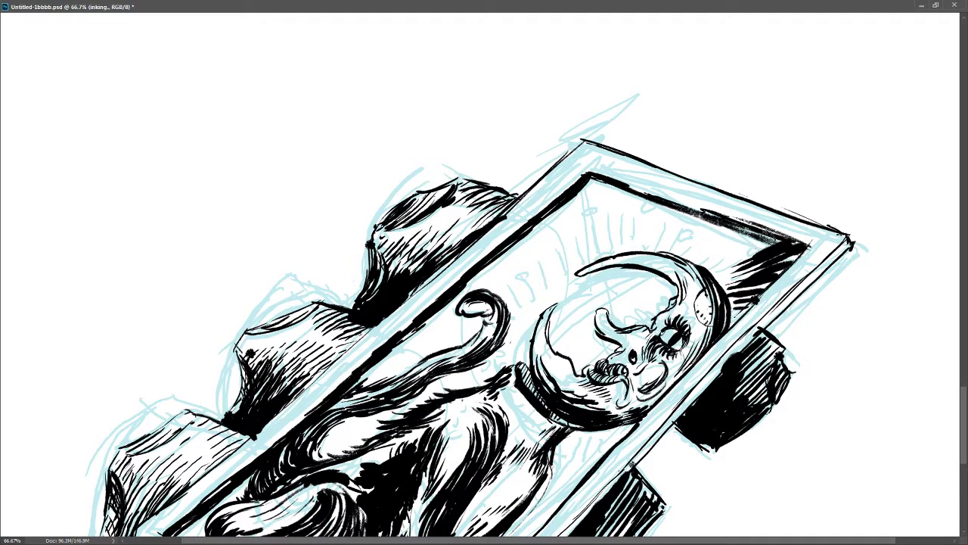
Step: Ink tapered black rays from the panel's short upper edge toward the top of the moon head
{"action": "left_click_drag", "start_coordinate": [770, 239], "coordinate": [744, 254]}
{"action": "left_click_drag", "start_coordinate": [747, 257], "coordinate": [707, 277]}
{"action": "left_click_drag", "start_coordinate": [744, 240], "coordinate": [715, 269]}
{"action": "left_click_drag", "start_coordinate": [756, 225], "coordinate": [694, 271]}
{"action": "left_click_drag", "start_coordinate": [731, 213], "coordinate": [682, 268]}
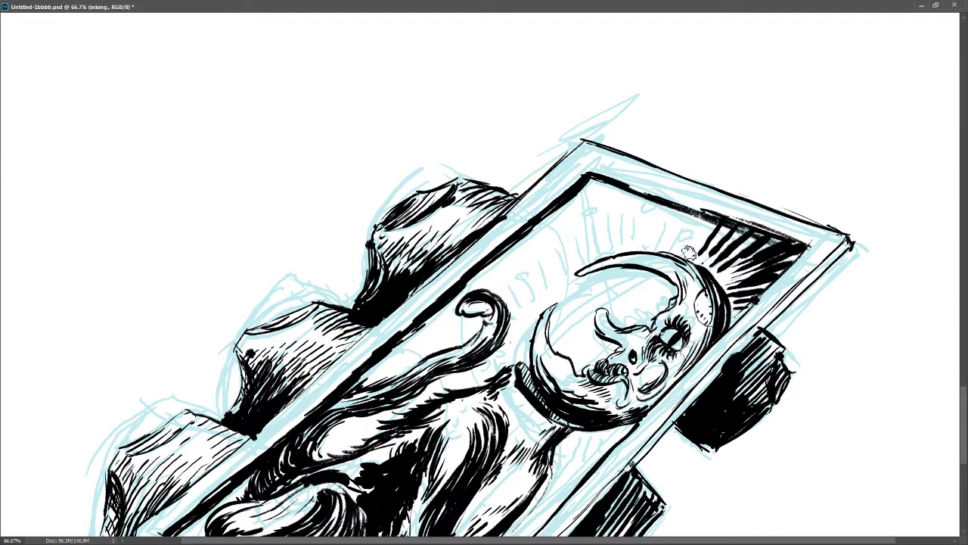
{"action": "left_click_drag", "start_coordinate": [705, 230], "coordinate": [682, 258]}
{"action": "mouse_move", "coordinate": [716, 210]}
{"action": "left_mouse_down"}
{"action": "mouse_move", "coordinate": [692, 243]}
{"action": "mouse_move", "coordinate": [701, 225]}
{"action": "mouse_move", "coordinate": [667, 208]}
{"action": "left_mouse_up"}
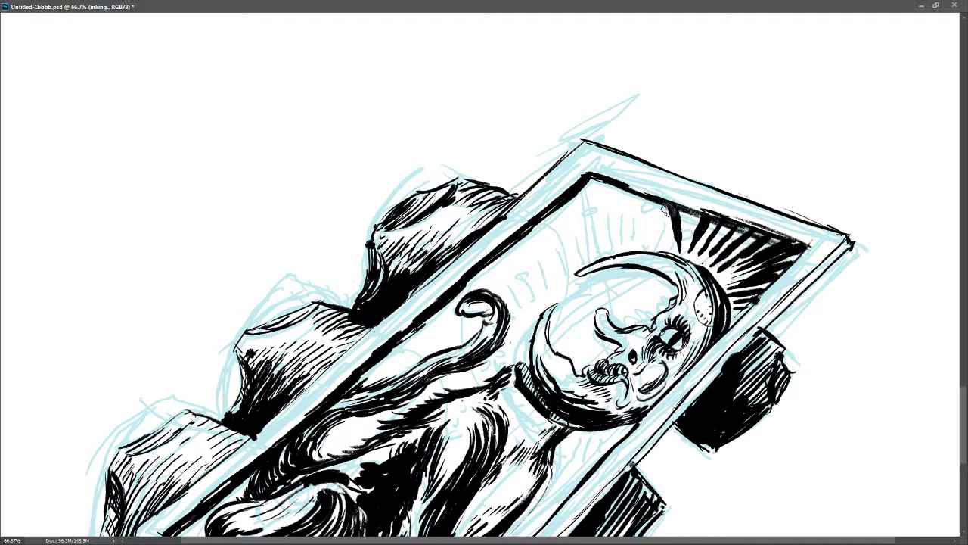
Step: Continue the thick tapered rays around the panel's peaked corner above the crescent's upper tip
{"action": "left_click_drag", "start_coordinate": [669, 242], "coordinate": [644, 196]}
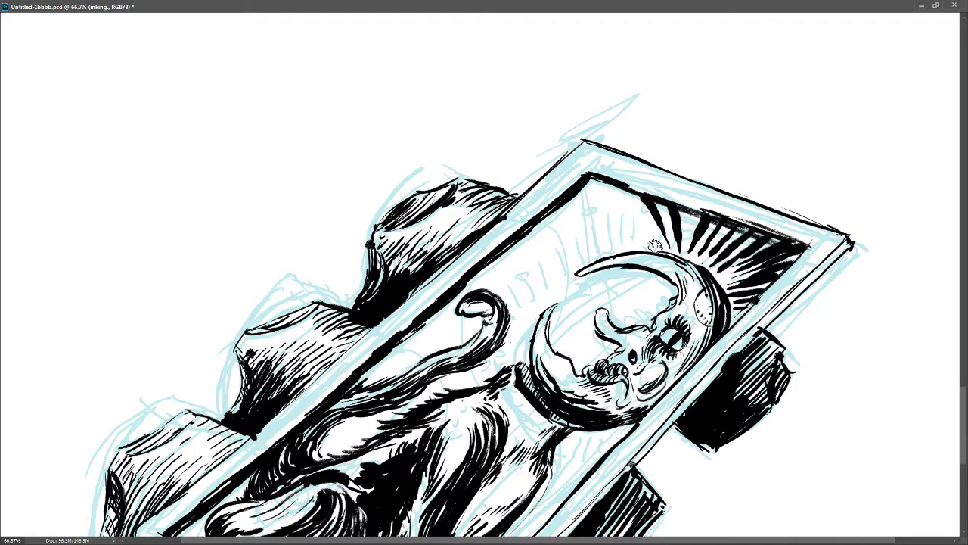
{"action": "left_click_drag", "start_coordinate": [659, 242], "coordinate": [597, 178]}
{"action": "left_click_drag", "start_coordinate": [636, 237], "coordinate": [580, 188]}
{"action": "left_click_drag", "start_coordinate": [619, 242], "coordinate": [557, 205]}
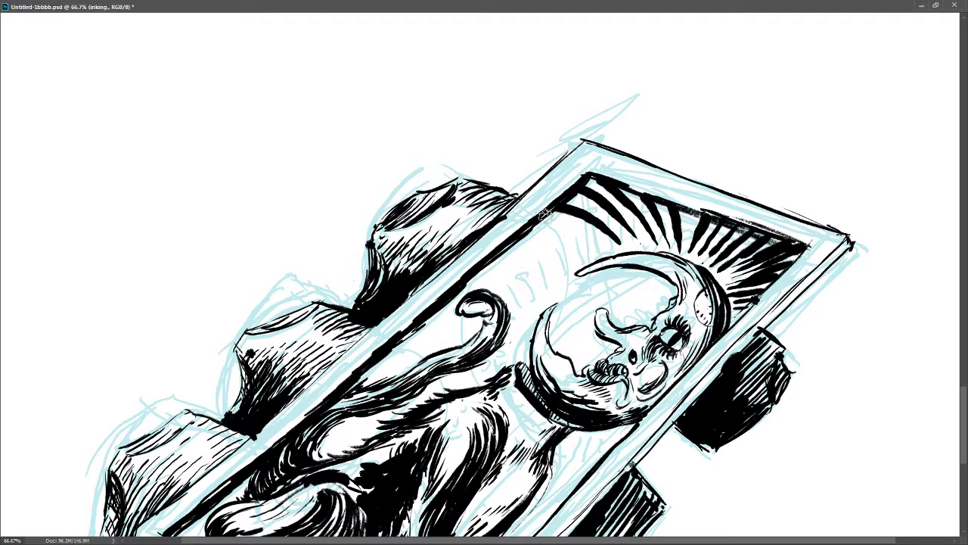
{"action": "left_click_drag", "start_coordinate": [598, 249], "coordinate": [530, 224]}
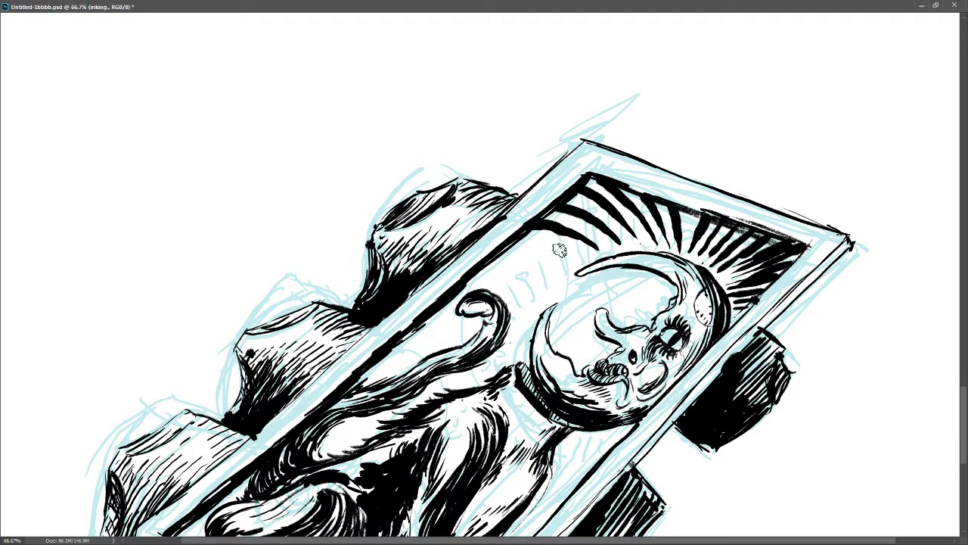
Step: Ink rays inward from the panel's long edge around the curled tail, with short dashes between tail and moon head
{"action": "left_click_drag", "start_coordinate": [581, 250], "coordinate": [499, 257]}
{"action": "mouse_move", "coordinate": [568, 271]}
{"action": "left_mouse_down"}
{"action": "mouse_move", "coordinate": [525, 268]}
{"action": "mouse_move", "coordinate": [453, 297]}
{"action": "left_mouse_up"}
{"action": "left_click_drag", "start_coordinate": [543, 293], "coordinate": [524, 296]}
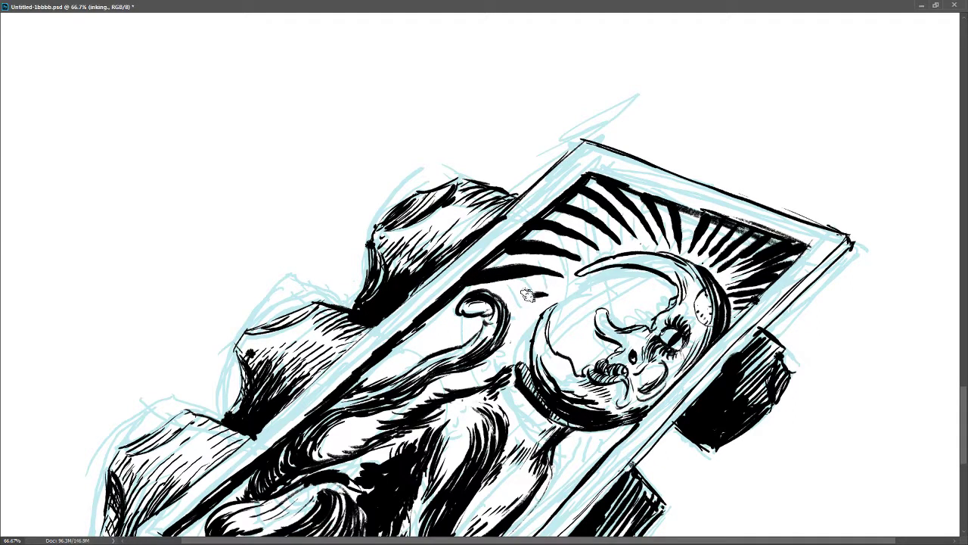
{"action": "left_click_drag", "start_coordinate": [452, 309], "coordinate": [407, 348]}
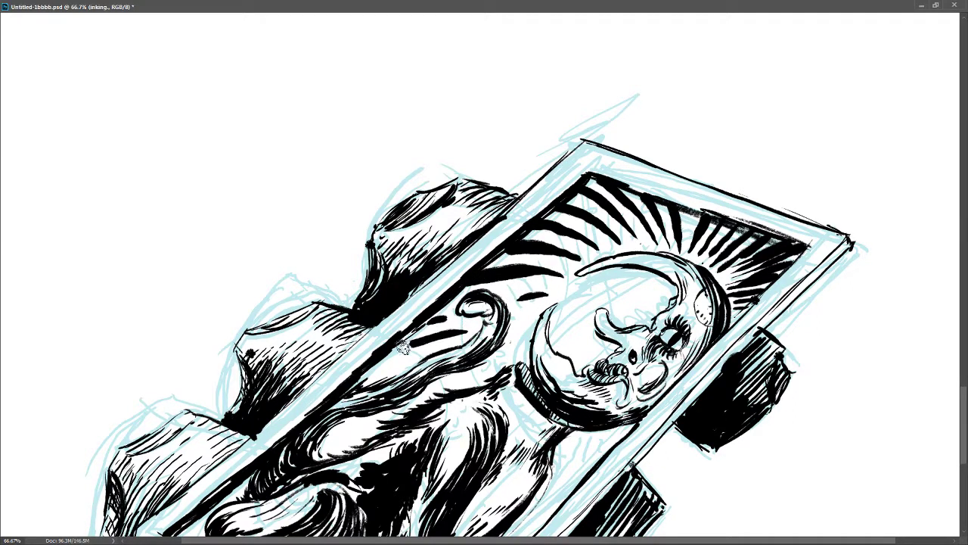
{"action": "mouse_move", "coordinate": [535, 311]}
{"action": "left_mouse_down"}
{"action": "mouse_move", "coordinate": [522, 312]}
{"action": "mouse_move", "coordinate": [516, 337]}
{"action": "left_mouse_up"}
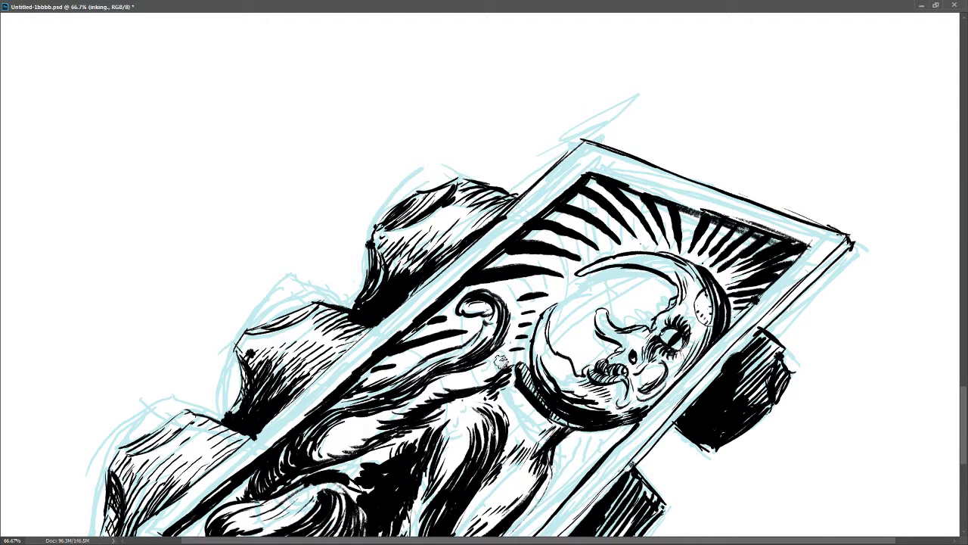
Step: Ink dark rays below the moon head, filling the gap between the cat's chest and the panel frame
{"action": "left_click_drag", "start_coordinate": [579, 441], "coordinate": [558, 500]}
{"action": "left_click_drag", "start_coordinate": [565, 451], "coordinate": [530, 539]}
{"action": "left_click_drag", "start_coordinate": [560, 500], "coordinate": [532, 528]}
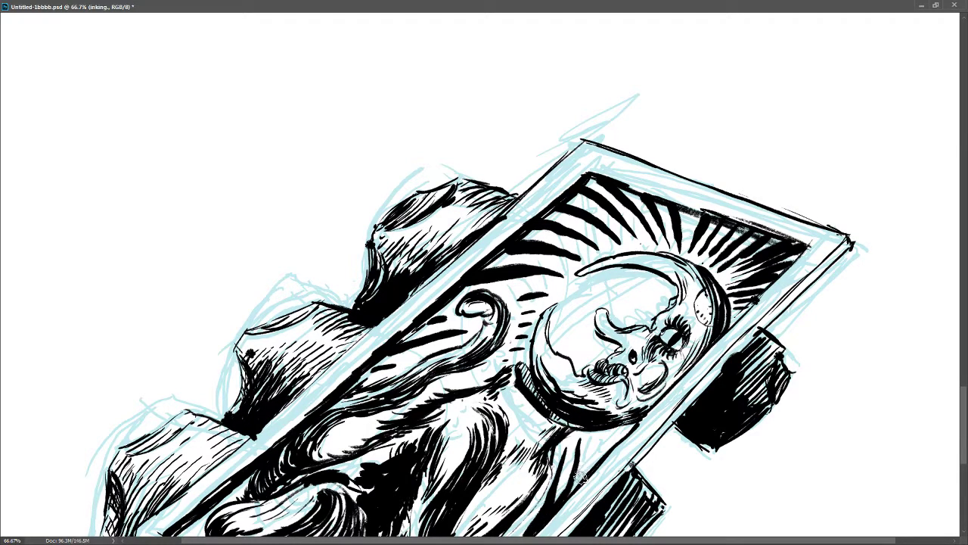
{"action": "left_click_drag", "start_coordinate": [593, 438], "coordinate": [547, 513]}
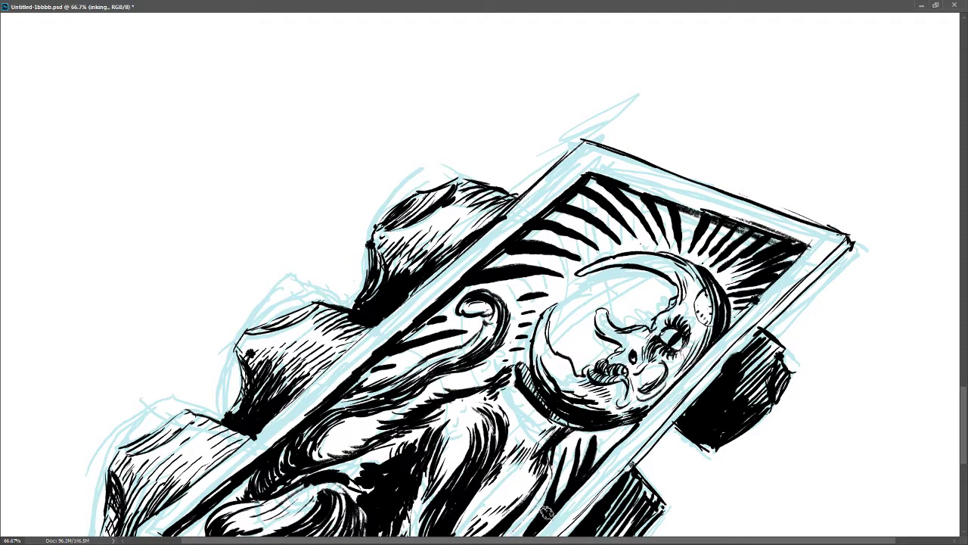
{"action": "left_click_drag", "start_coordinate": [609, 432], "coordinate": [581, 479]}
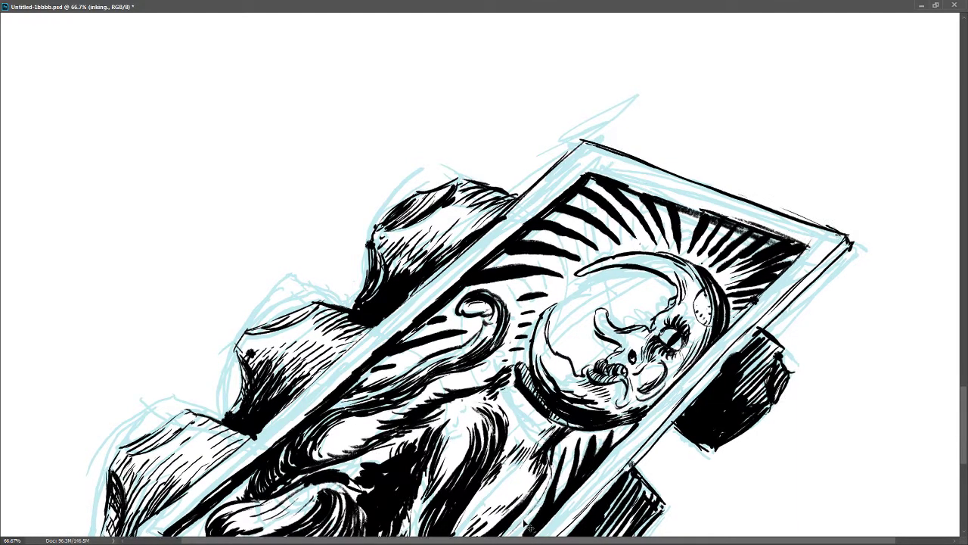
Step: Thicken the outlines of the small front box and the panel's lower frame edge, and darken the box's shaded side
{"action": "key", "text": "ctrl+minus"}
{"action": "key", "text": "ctrl+minus"}
{"action": "key", "text": "ctrl+minus"}
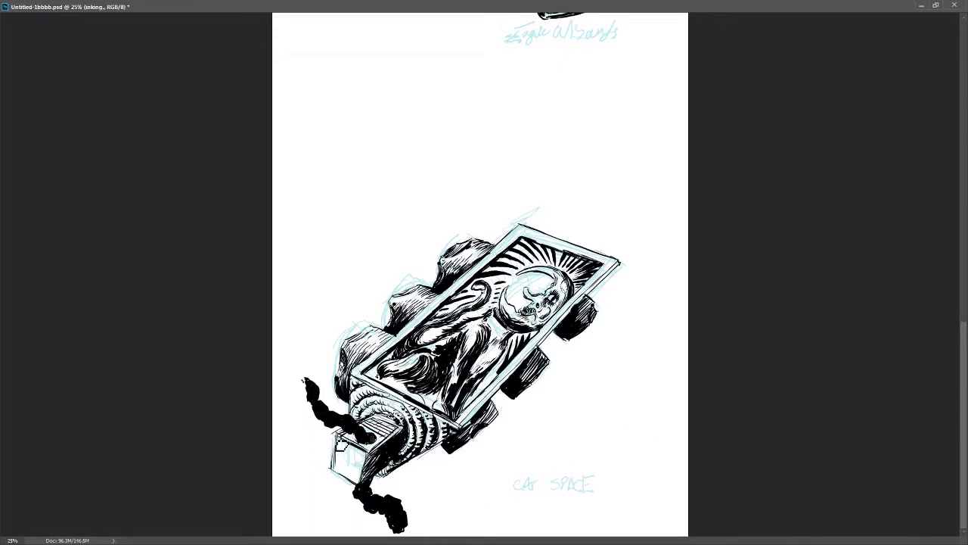
{"action": "left_click_drag", "start_coordinate": [335, 463], "coordinate": [332, 468]}
{"action": "mouse_move", "coordinate": [384, 417]}
{"action": "left_mouse_down"}
{"action": "mouse_move", "coordinate": [403, 428]}
{"action": "mouse_move", "coordinate": [397, 402]}
{"action": "left_mouse_up"}
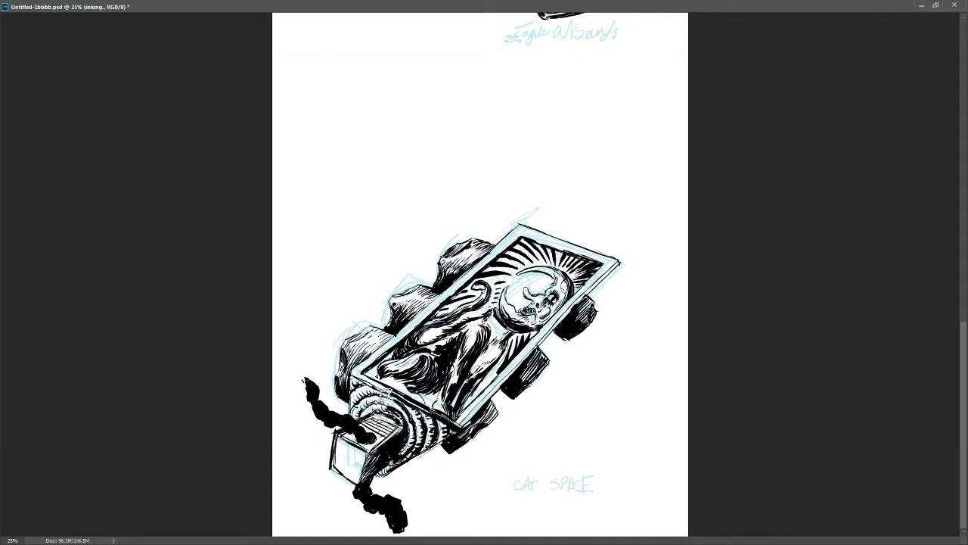
{"action": "left_click_drag", "start_coordinate": [452, 437], "coordinate": [364, 478]}
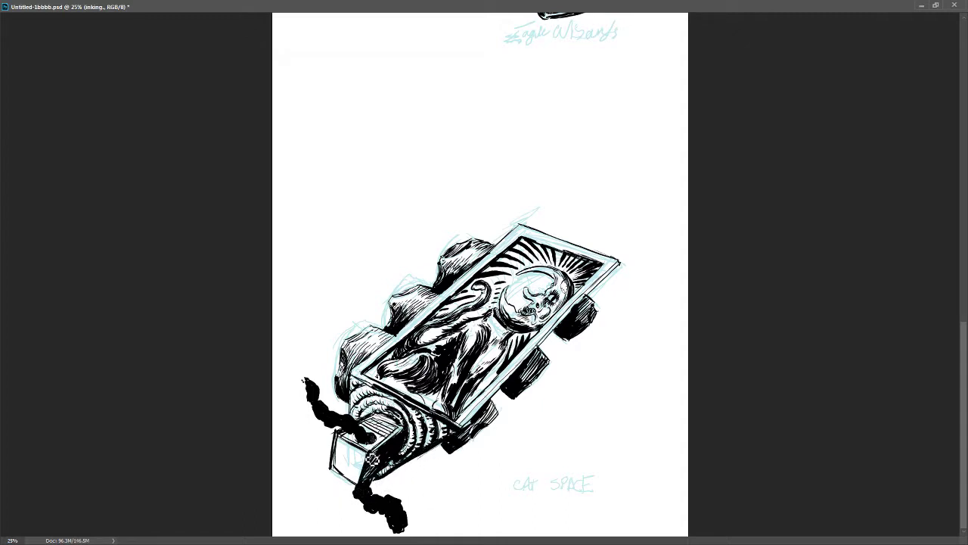
{"action": "mouse_move", "coordinate": [401, 433]}
{"action": "left_mouse_down"}
{"action": "mouse_move", "coordinate": [371, 457]}
{"action": "mouse_move", "coordinate": [357, 447]}
{"action": "left_mouse_up"}
{"action": "left_click_drag", "start_coordinate": [359, 484], "coordinate": [332, 465]}
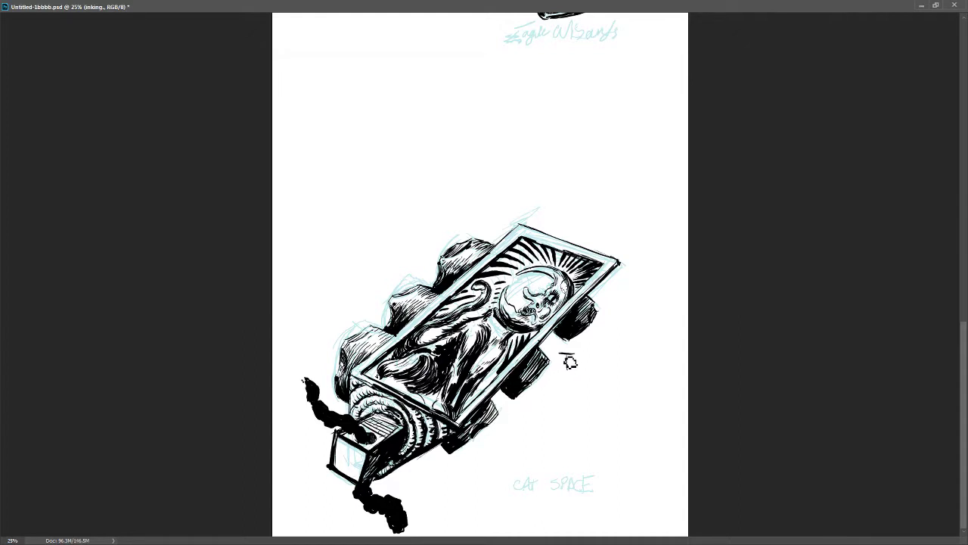
Step: Draw the artist's boxed monogram signature beside the wheels and hide the blue sketch
{"action": "mouse_move", "coordinate": [568, 355]}
{"action": "left_mouse_down"}
{"action": "mouse_move", "coordinate": [574, 372]}
{"action": "mouse_move", "coordinate": [562, 371]}
{"action": "left_mouse_up"}
{"action": "key", "text": "ctrl+comma"}
Step: Review the finished ink drawings across the whole page, including the fist, the bird pocket watch and the wheeled box
{"action": "key", "text": "ctrl+plus"}
{"action": "key", "text": "ctrl+minus"}
{"action": "key", "text": "ctrl+plus"}
{"action": "key", "text": "ctrl+plus"}
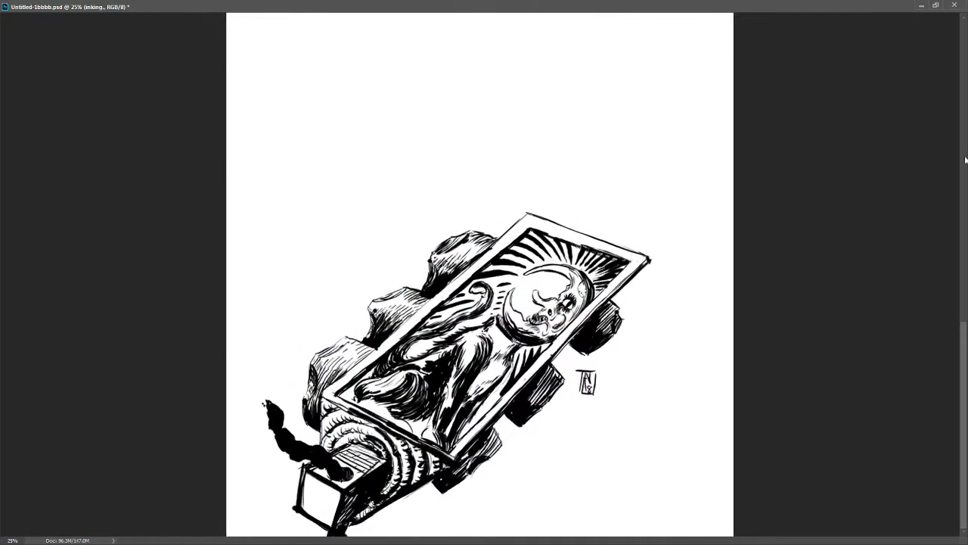
{"action": "scroll", "coordinate": [771, 198], "scroll_direction": "down", "scroll_amount": 2}
{"action": "key", "text": "ctrl+minus"}
{"action": "key", "text": "ctrl+minus"}
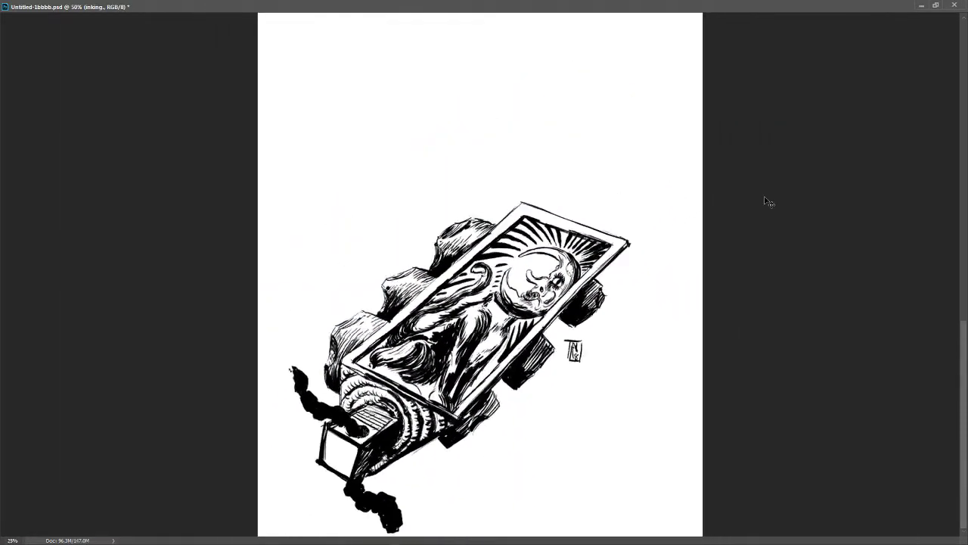
{"action": "key", "text": "ctrl+minus"}
{"action": "scroll", "coordinate": [499, 305], "scroll_direction": "up", "scroll_amount": 7}
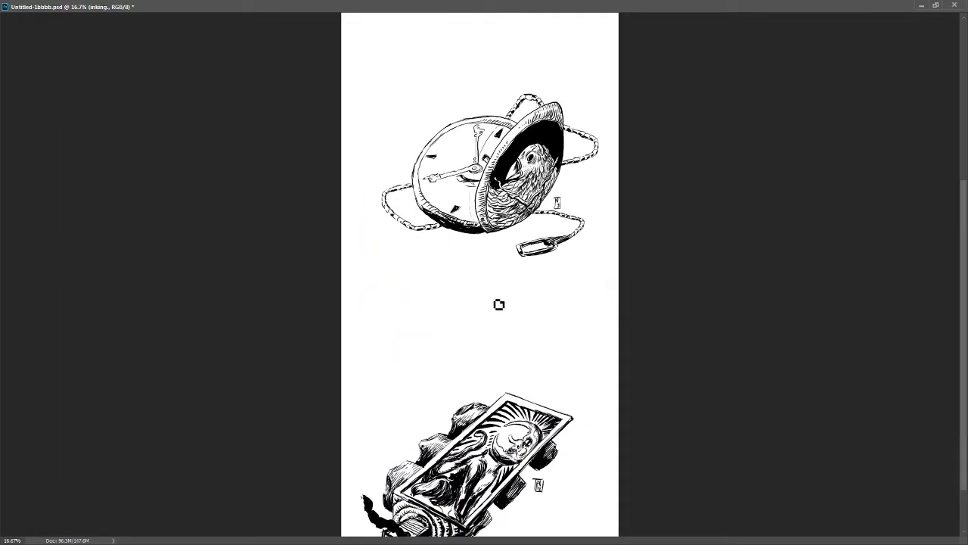
{"action": "scroll", "coordinate": [533, 263], "scroll_direction": "up", "scroll_amount": 3}
{"action": "key", "text": "ctrl+plus"}
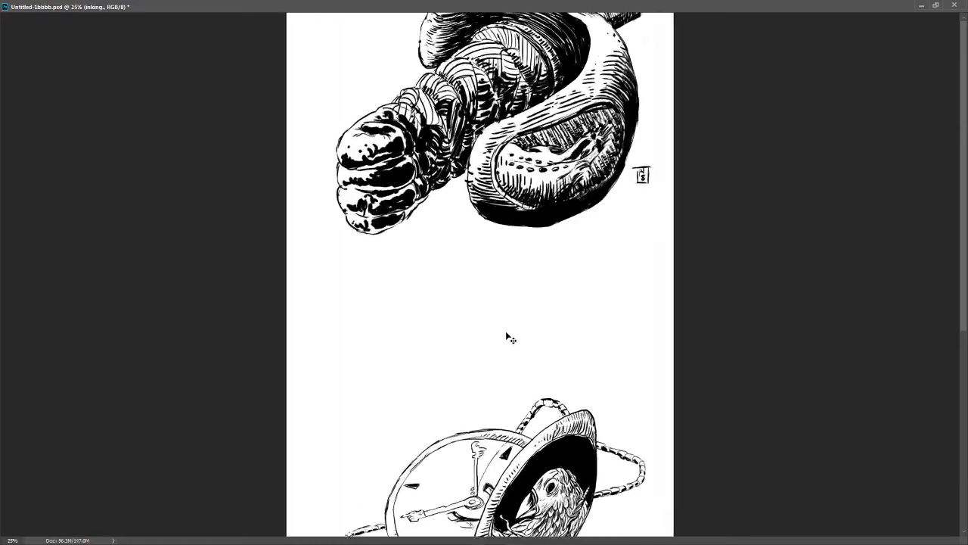
{"action": "scroll", "coordinate": [505, 331], "scroll_direction": "up", "scroll_amount": 4}
{"action": "scroll", "coordinate": [552, 304], "scroll_direction": "down", "scroll_amount": 6}
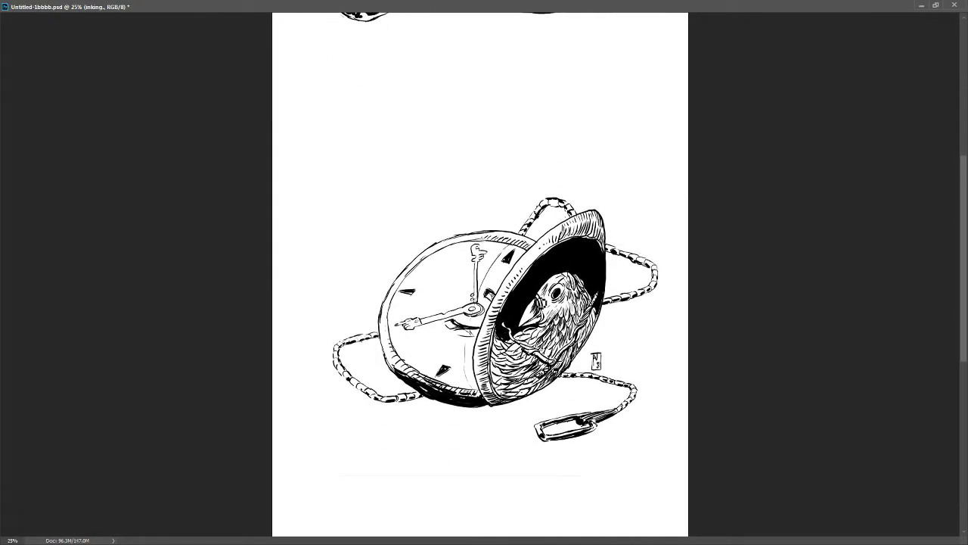
{"action": "scroll", "coordinate": [706, 402], "scroll_direction": "down", "scroll_amount": 5}
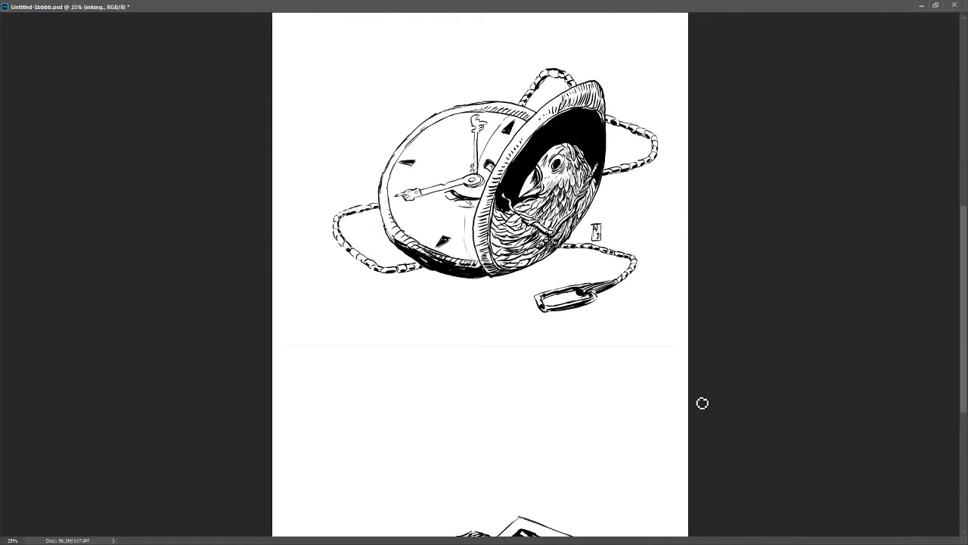
{"action": "scroll", "coordinate": [782, 344], "scroll_direction": "down", "scroll_amount": 3}
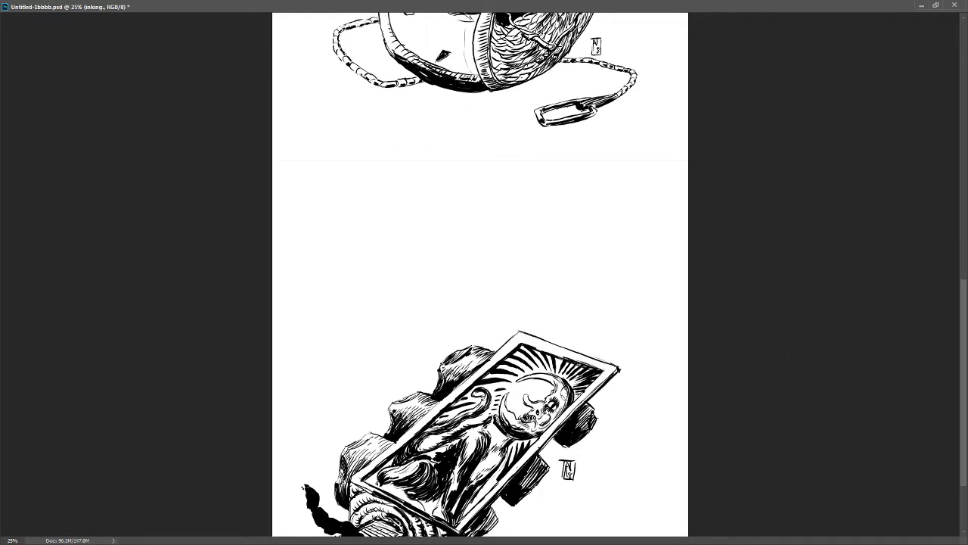
Step: Save the page, and copy the bird pocket watch drawing into a new document
{"action": "key", "text": "ctrl+s"}
{"action": "scroll", "coordinate": [762, 194], "scroll_direction": "up", "scroll_amount": 9}
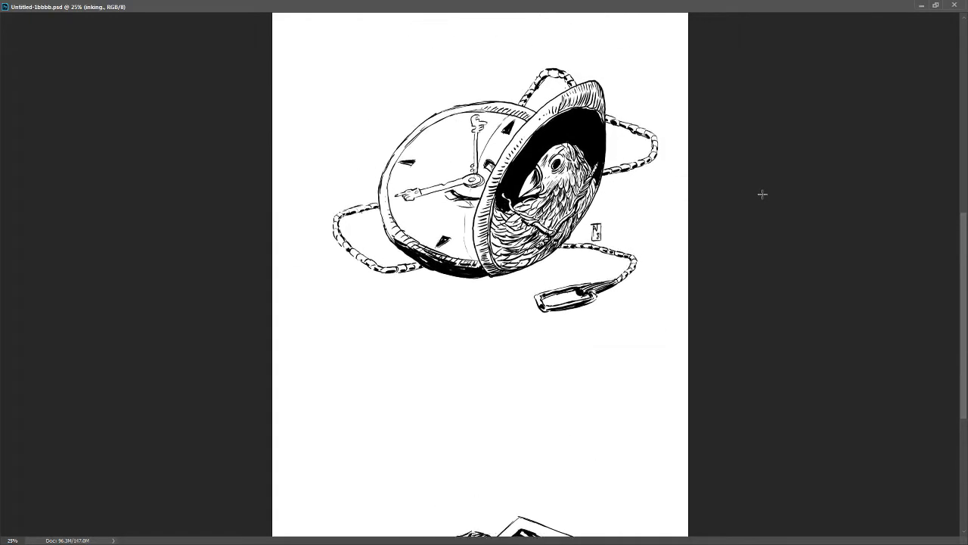
{"action": "scroll", "coordinate": [762, 195], "scroll_direction": "down", "scroll_amount": 3}
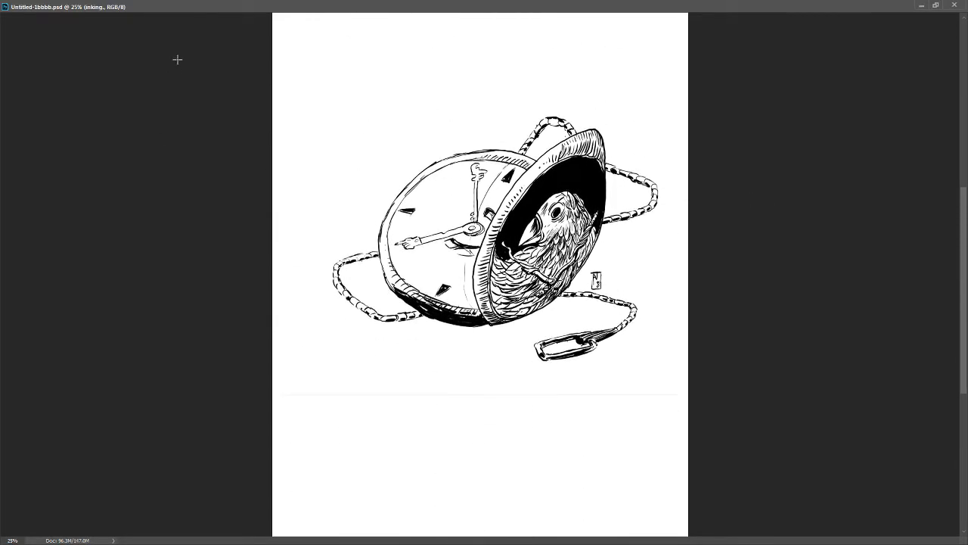
{"action": "left_click_drag", "start_coordinate": [270, 17], "coordinate": [828, 389]}
{"action": "scroll", "coordinate": [847, 248], "scroll_direction": "up", "scroll_amount": 1}
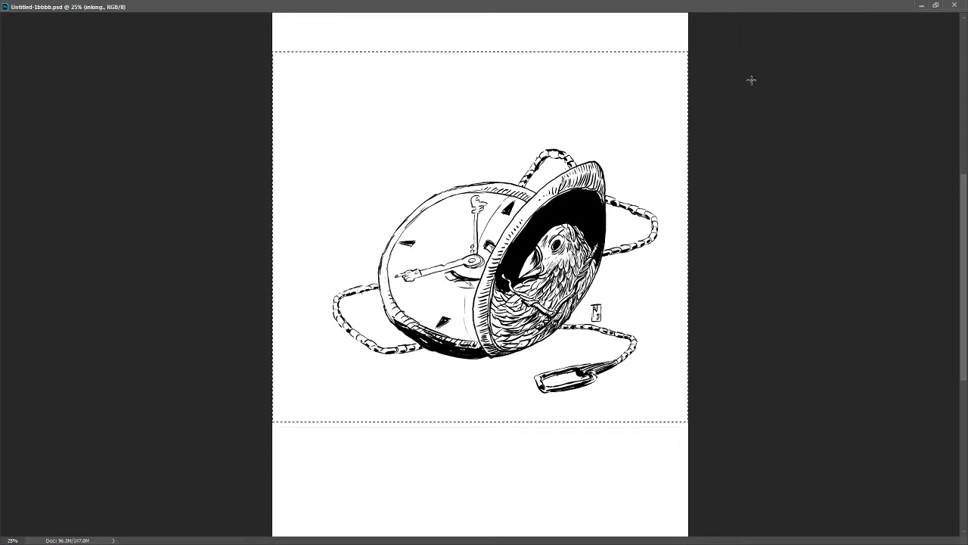
{"action": "left_click_drag", "start_coordinate": [709, 114], "coordinate": [119, 417]}
{"action": "scroll", "coordinate": [723, 443], "scroll_direction": "up", "scroll_amount": 6}
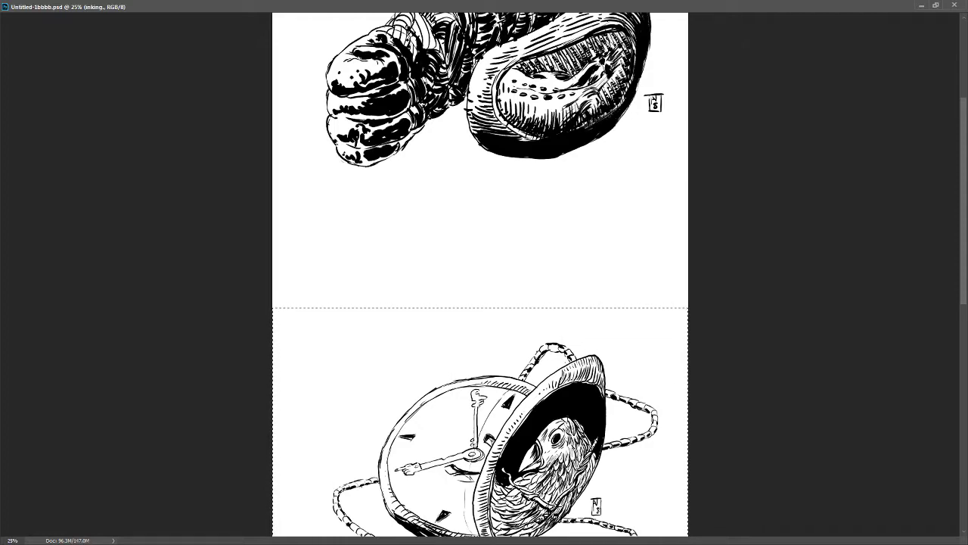
{"action": "key", "text": "Return"}
{"action": "key", "text": "ctrl+v"}
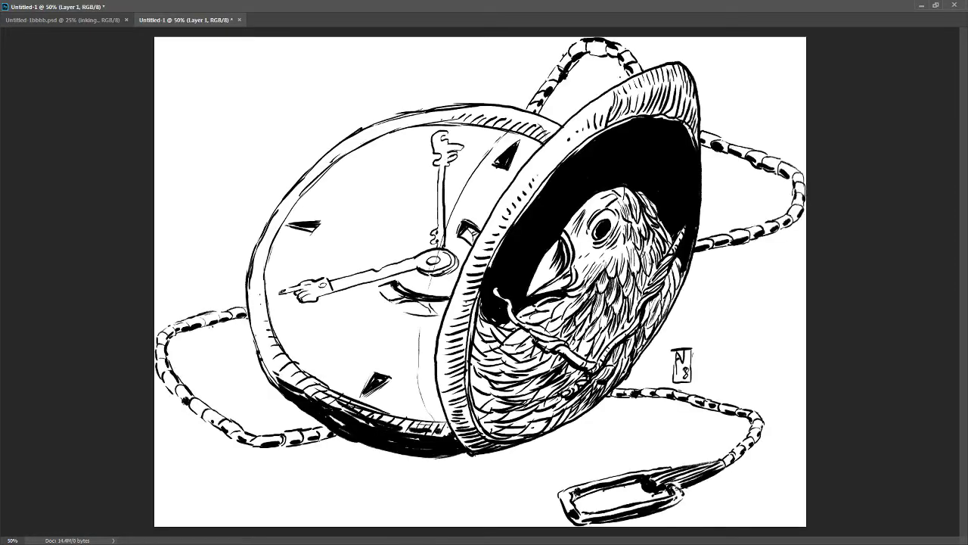
Step: Try the pocket watch drawing on a transparent background, and restore the white one
{"action": "key", "text": "ctrl+minus"}
{"action": "key", "text": "ctrl+minus"}
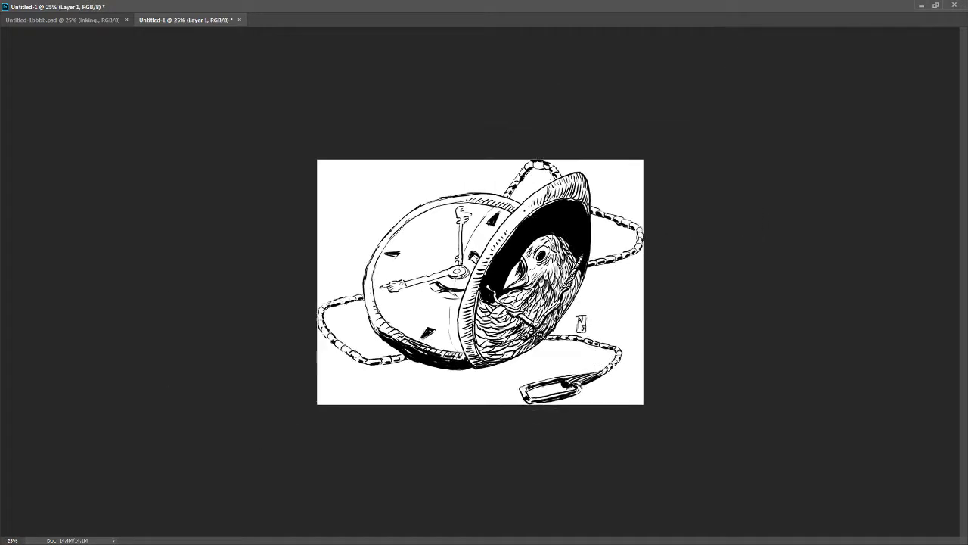
{"action": "key", "text": "ctrl+plus"}
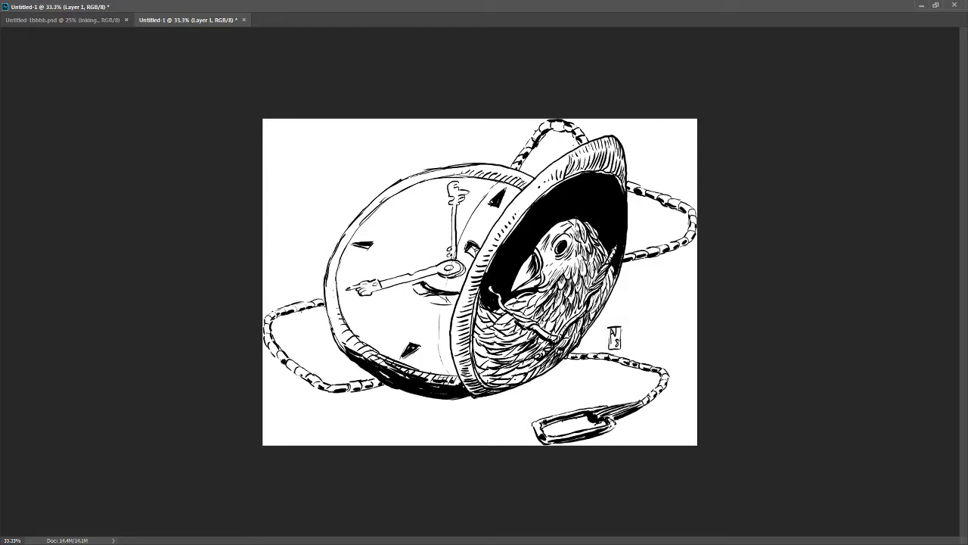
{"action": "key", "text": "Delete"}
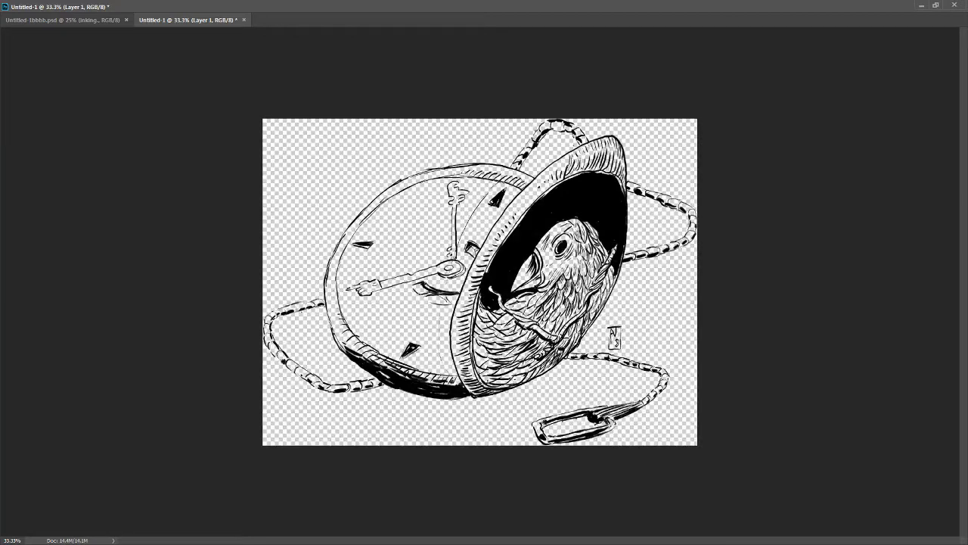
{"action": "key", "text": "ctrl+z"}
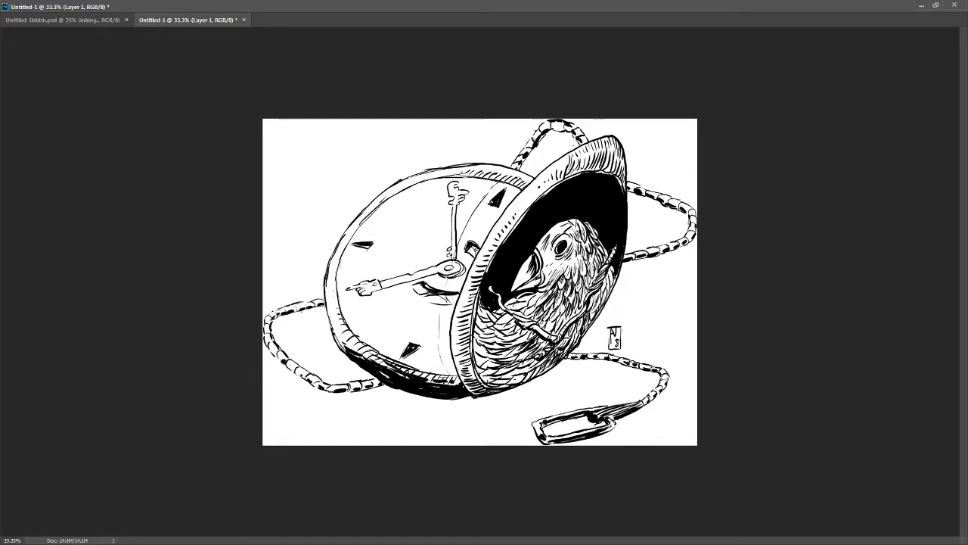
Step: Export the pocket watch drawing as a full-size PNG with transparency and sRGB conversion turned off
{"action": "key", "text": "ctrl+alt+shift+w"}
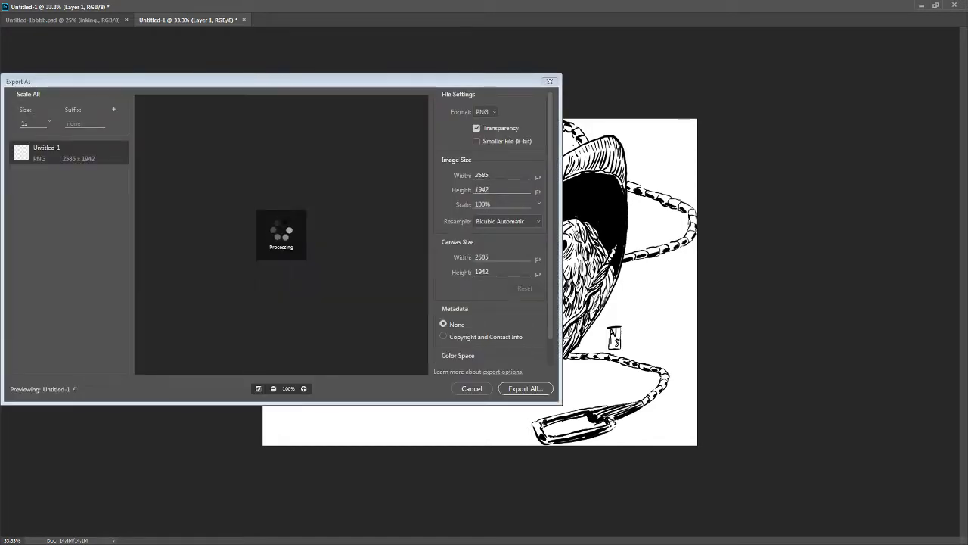
{"action": "left_click", "coordinate": [492, 128]}
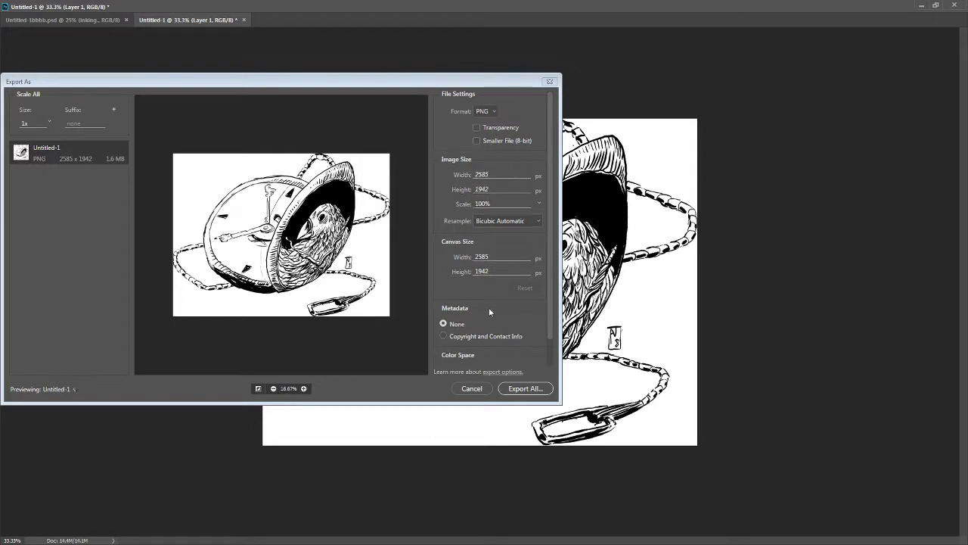
{"action": "scroll", "coordinate": [490, 312], "scroll_direction": "down", "scroll_amount": 1}
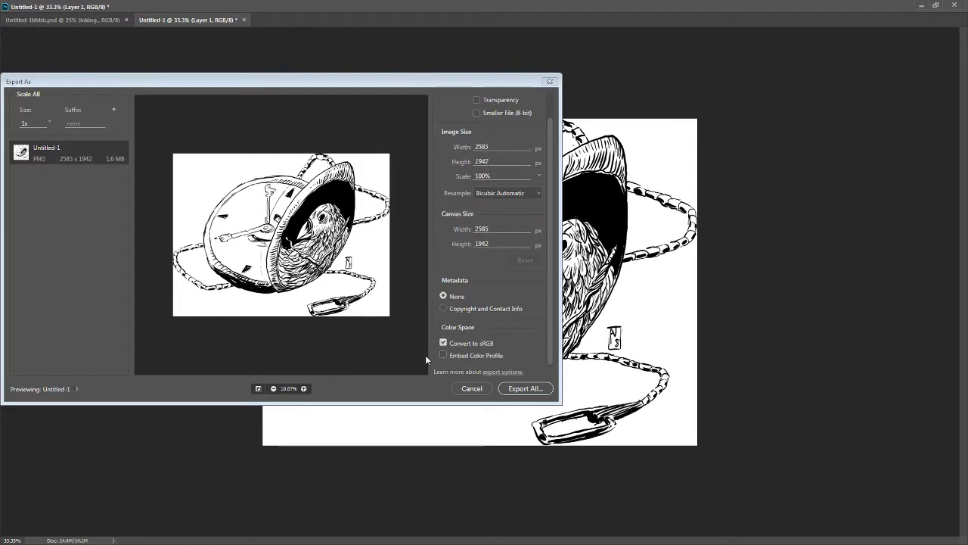
{"action": "left_click", "coordinate": [522, 389]}
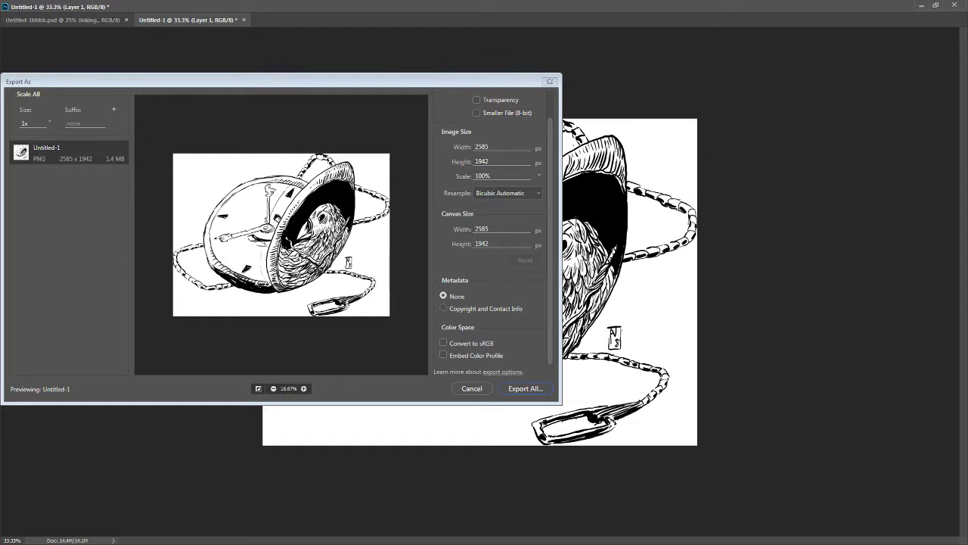
{"action": "key", "text": "Escape"}
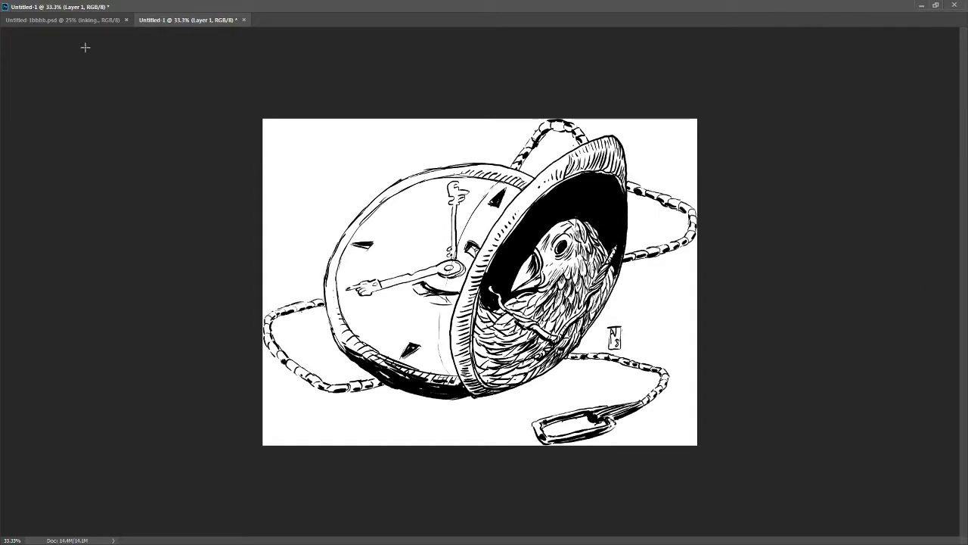
Step: Copy the fist drawing from the page into the pocket watch document as a new layer, with the canvas enlarged to fit it
{"action": "left_click", "coordinate": [79, 22]}
{"action": "scroll", "coordinate": [845, 273], "scroll_direction": "up", "scroll_amount": 5}
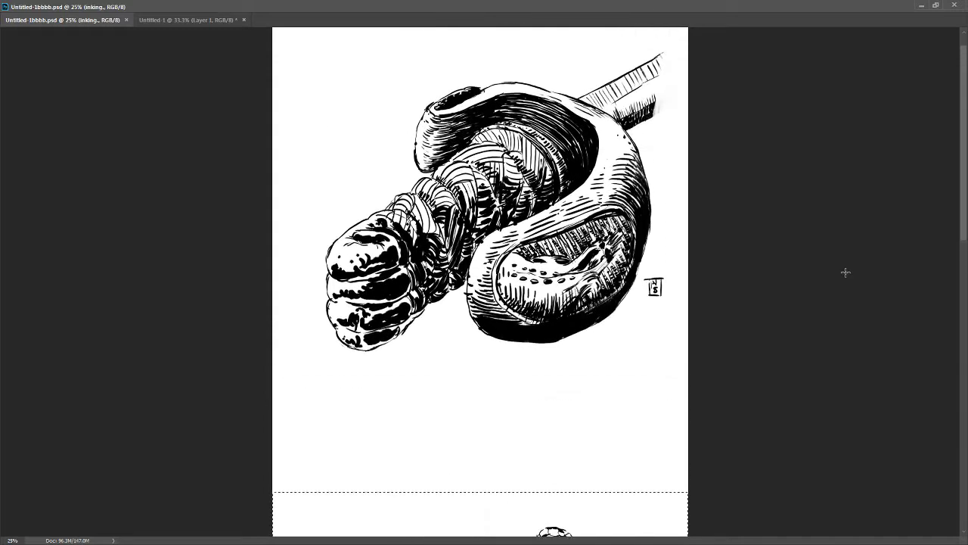
{"action": "scroll", "coordinate": [846, 273], "scroll_direction": "up", "scroll_amount": 1}
{"action": "left_click_drag", "start_coordinate": [734, 34], "coordinate": [204, 417]}
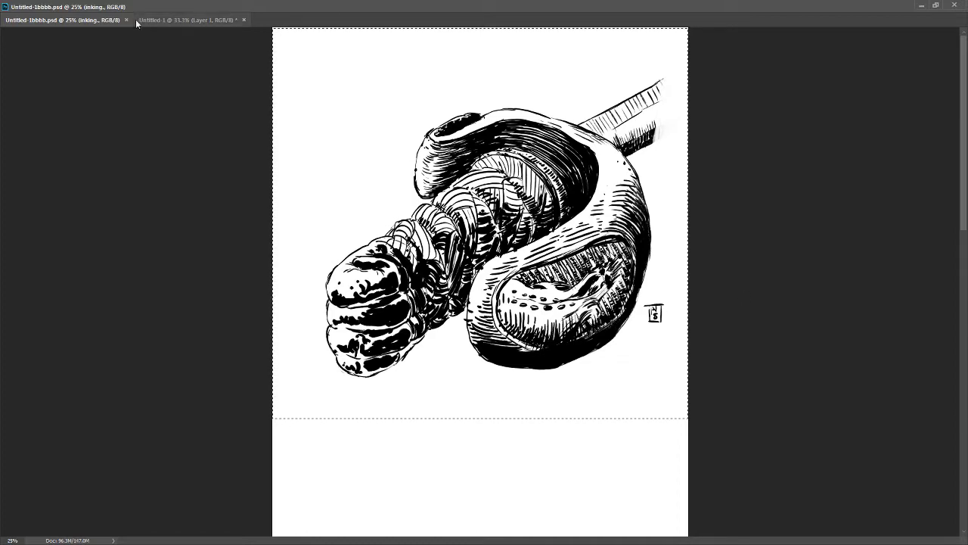
{"action": "left_click", "coordinate": [192, 21]}
{"action": "key", "text": "ctrl+v"}
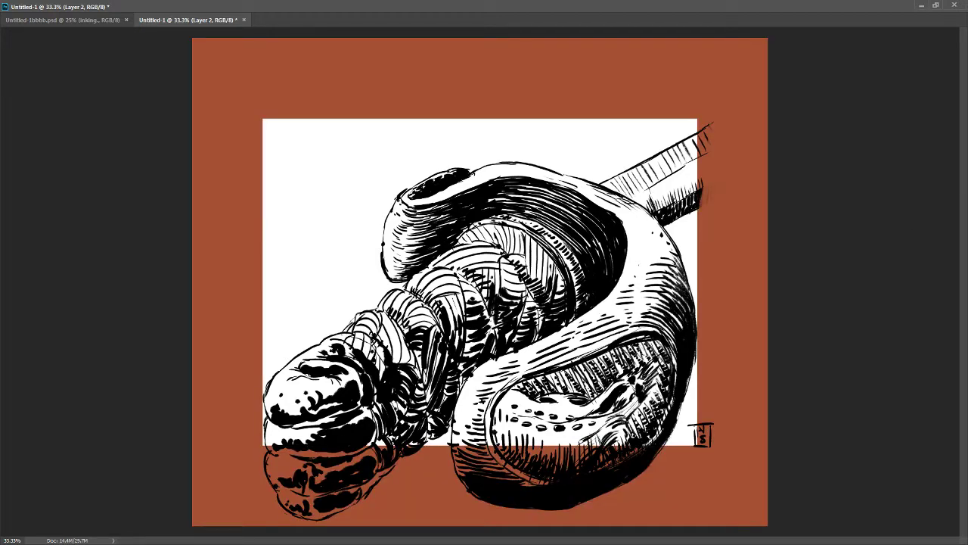
Step: Make the extended background behind the fist drawing white, and center the fist on the canvas
{"action": "key", "text": "alt+["}
{"action": "key", "text": "Return"}
{"action": "left_click", "coordinate": [324, 54]}
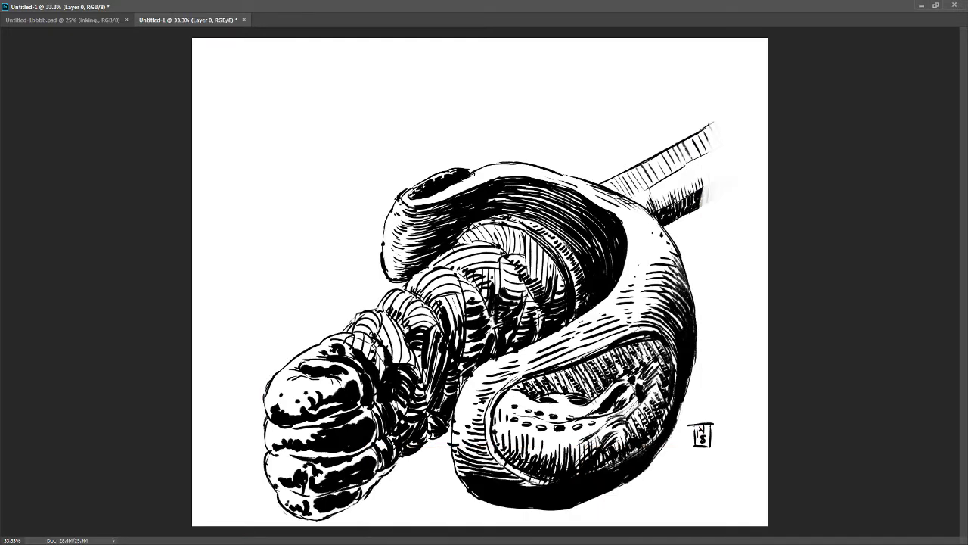
{"action": "key", "text": "ctrl+minus"}
{"action": "key", "text": "ctrl+minus"}
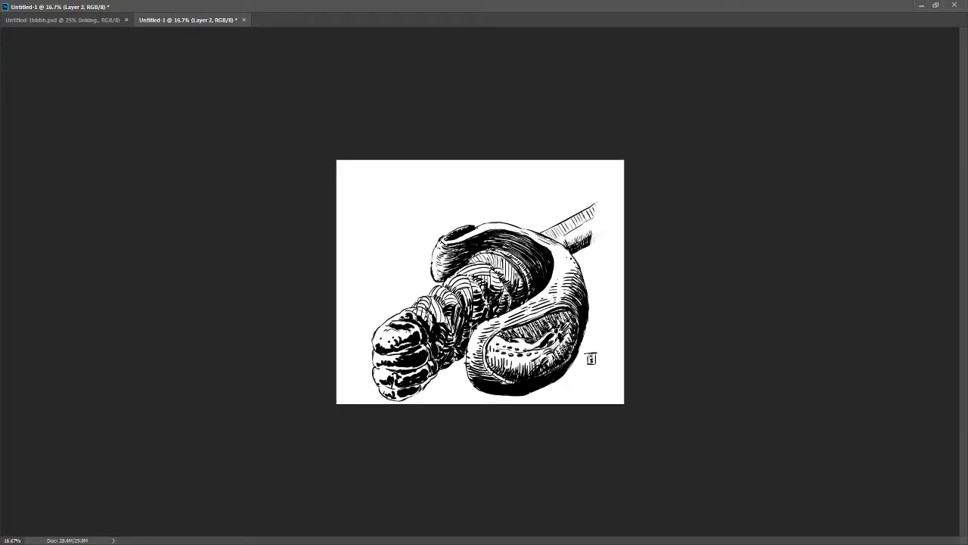
{"action": "key", "text": "ctrl+t"}
{"action": "left_click_drag", "start_coordinate": [492, 283], "coordinate": [482, 263]}
{"action": "key", "text": "ctrl+t"}
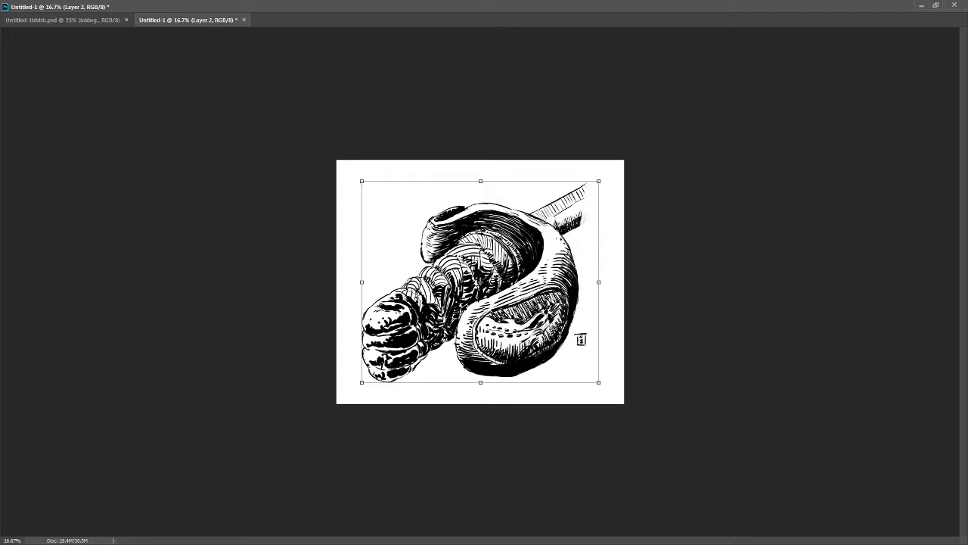
Step: Export the fist and the pocket watch separately as 3425 x 2902 px PNG files without transparency
{"action": "key", "text": "ctrl+alt+shift+w"}
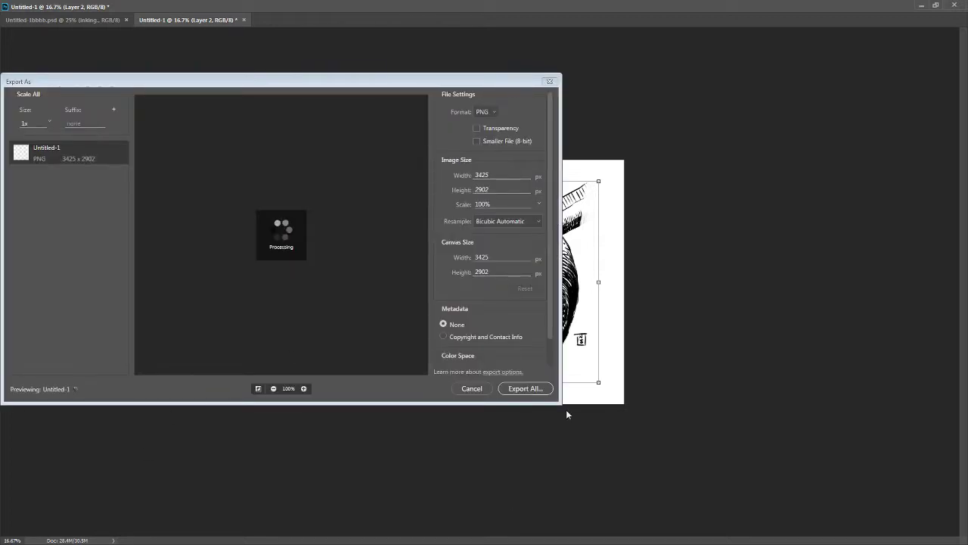
{"action": "left_click", "coordinate": [528, 389]}
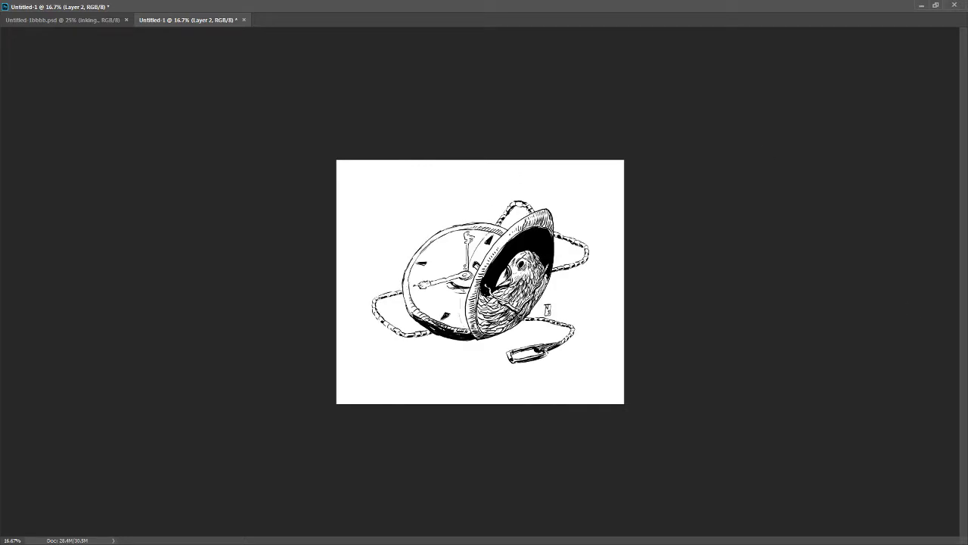
{"action": "key", "text": "ctrl+alt+shift+w"}
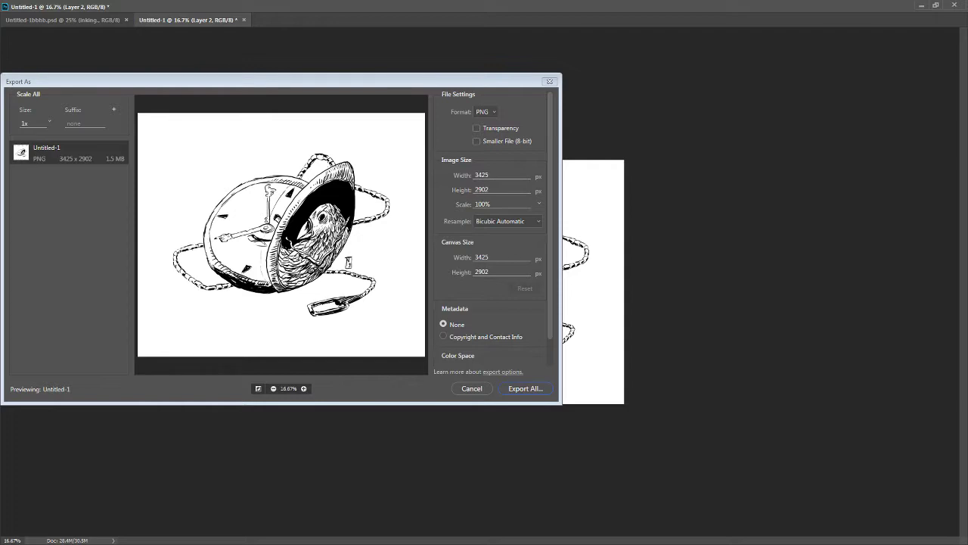
{"action": "key", "text": "Escape"}
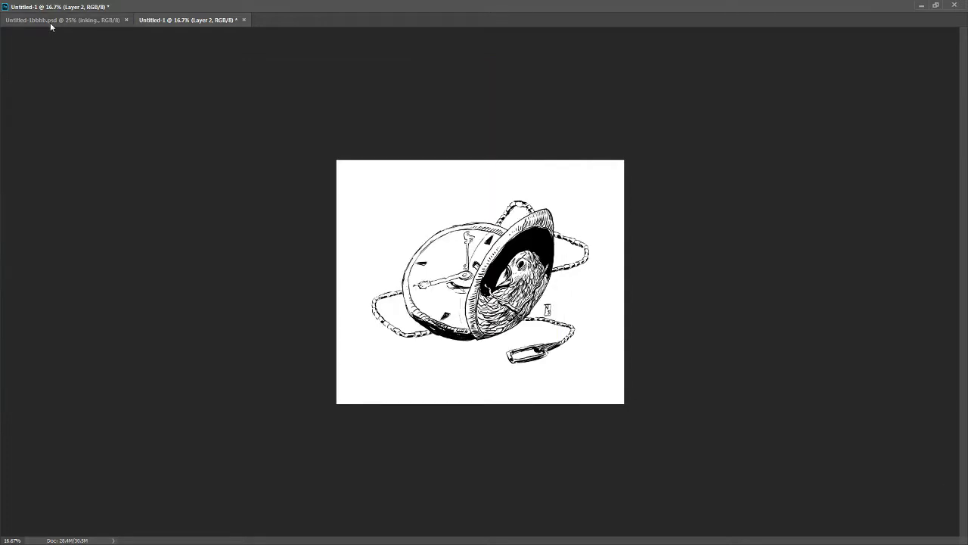
Step: Copy the wheeled box drawing from the page into the single-drawing document, and hide the pocket watch so only the box shows
{"action": "left_click", "coordinate": [50, 22]}
{"action": "scroll", "coordinate": [560, 341], "scroll_direction": "down", "scroll_amount": 10}
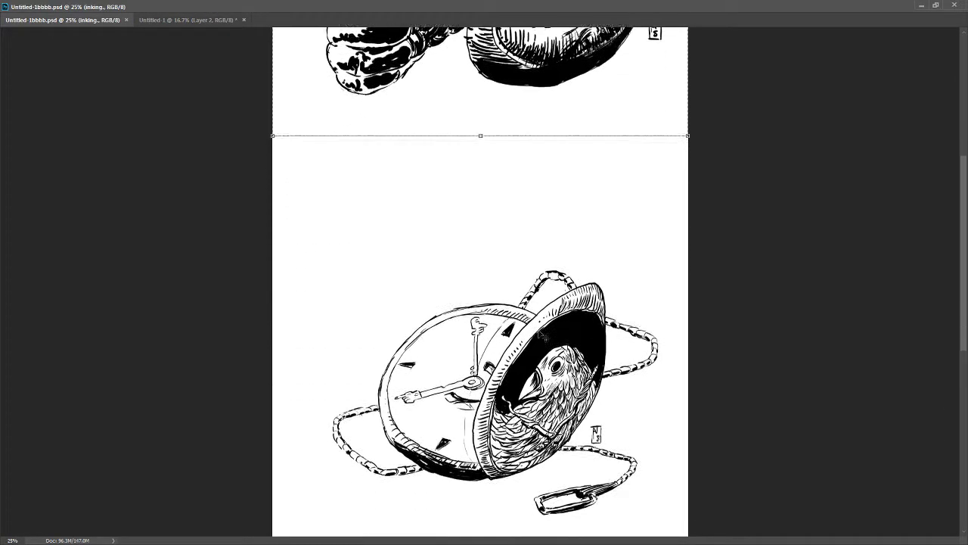
{"action": "scroll", "coordinate": [540, 335], "scroll_direction": "down", "scroll_amount": 15}
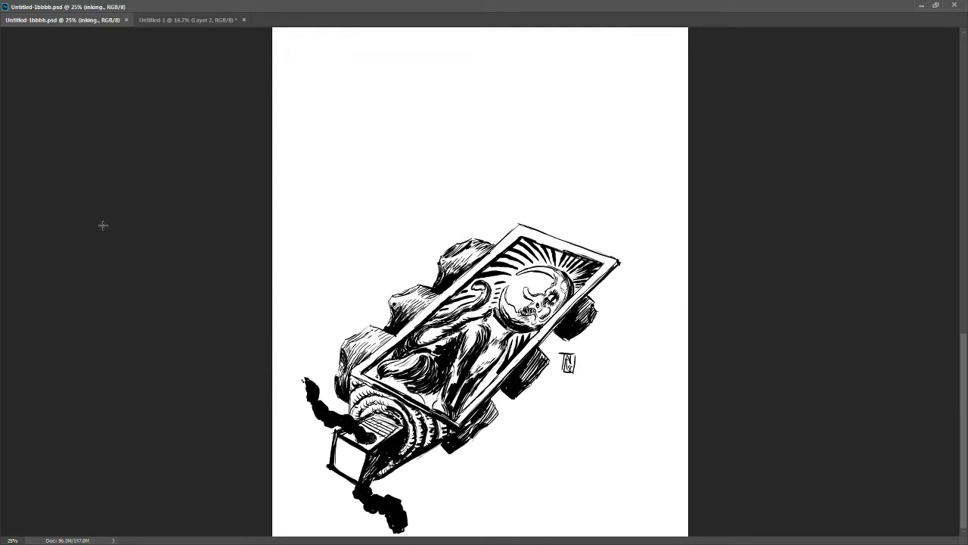
{"action": "left_click_drag", "start_coordinate": [188, 176], "coordinate": [868, 542]}
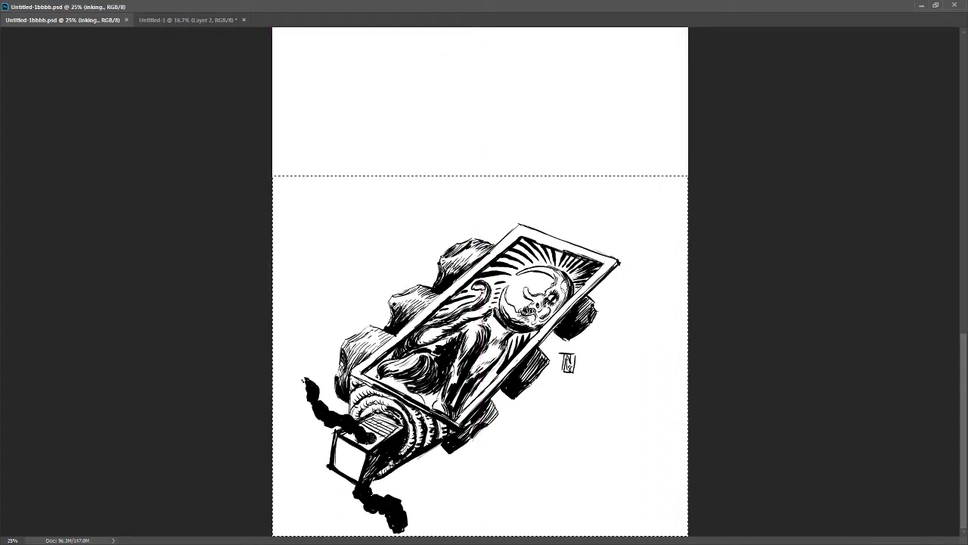
{"action": "left_click", "coordinate": [189, 20]}
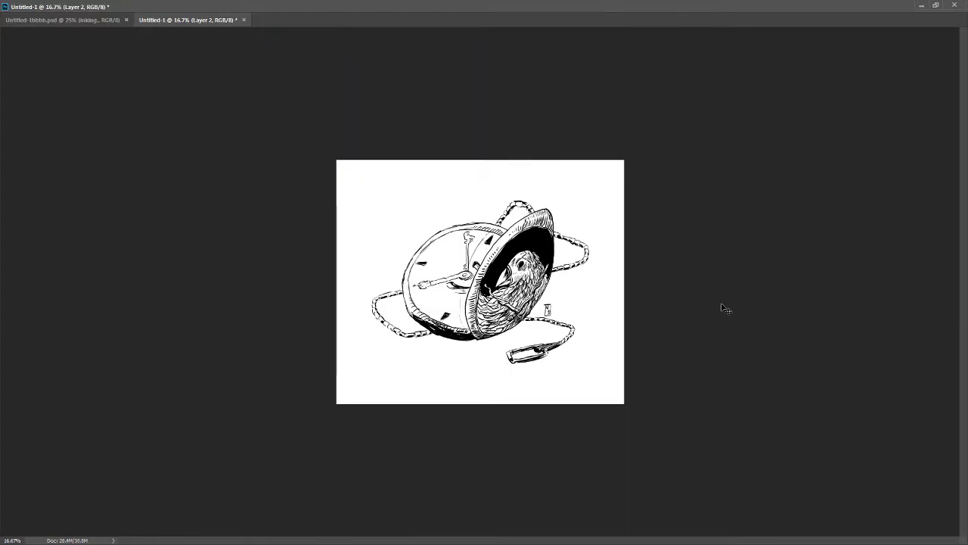
{"action": "key", "text": "ctrl+v"}
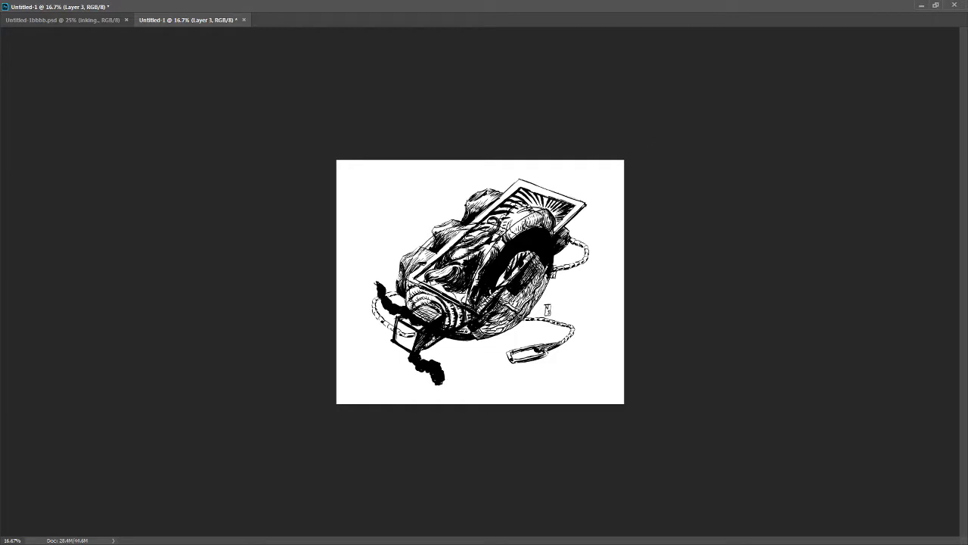
{"action": "key", "text": "ctrl+t"}
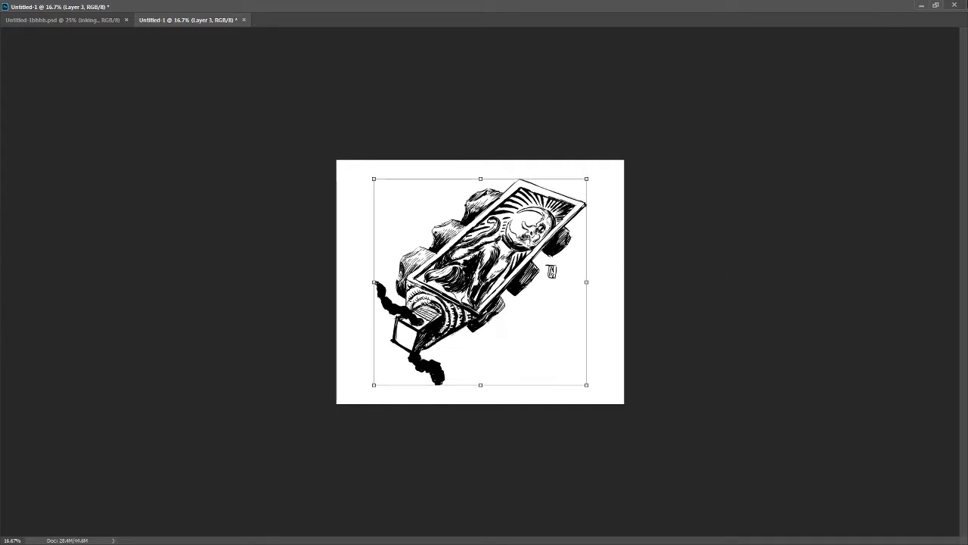
{"action": "key", "text": "Return"}
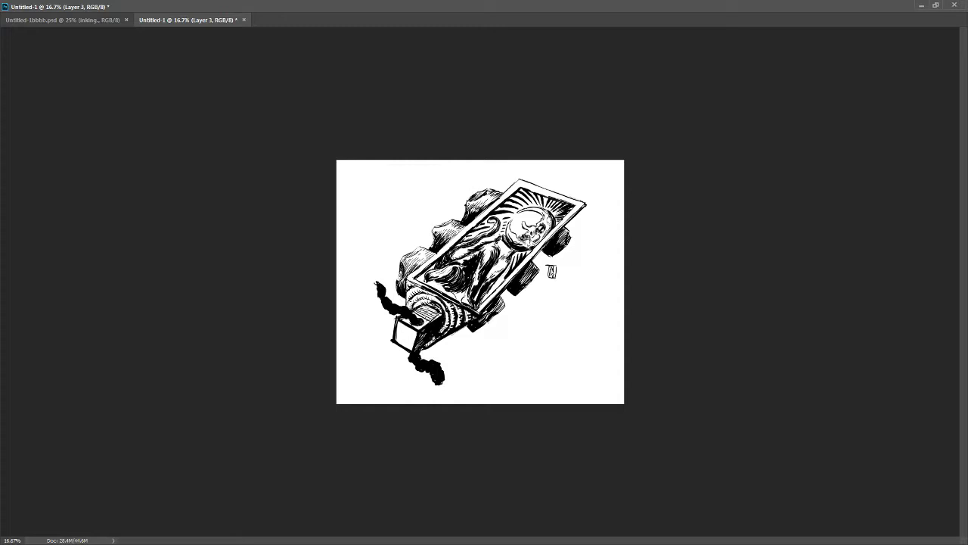
Step: Export the wheeled box drawing as a 3425 x 2902 px PNG with transparency and sRGB conversion off
{"action": "key", "text": "ctrl+alt+shift+w"}
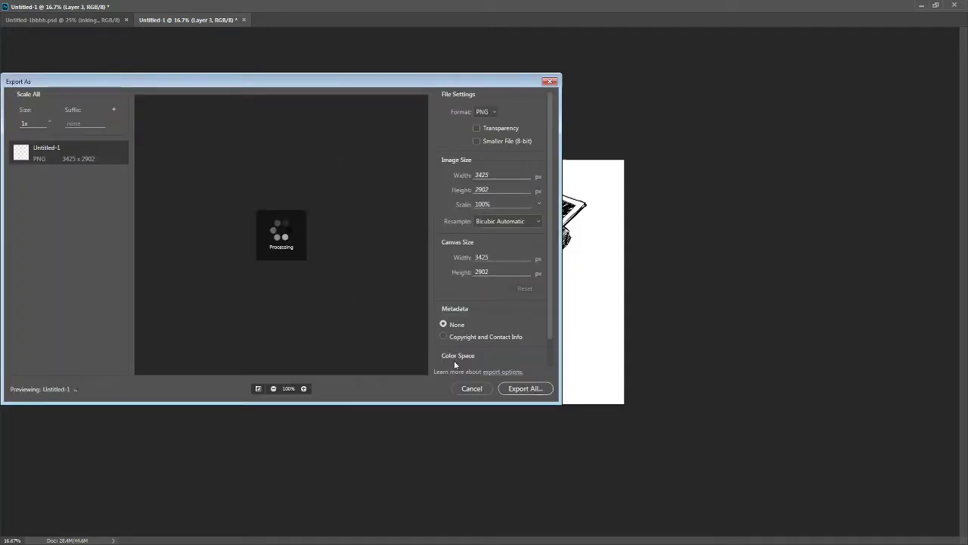
{"action": "scroll", "coordinate": [454, 360], "scroll_direction": "down", "scroll_amount": 1}
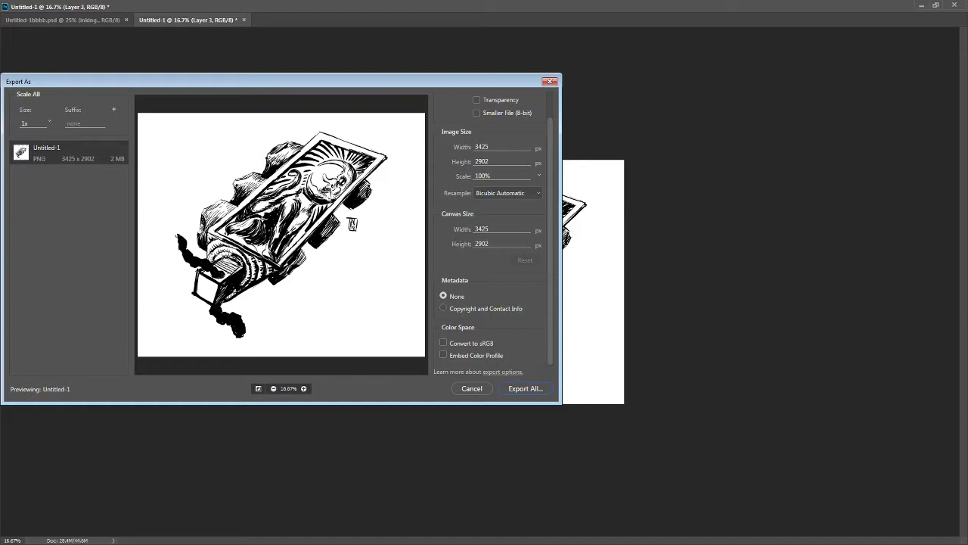
{"action": "key", "text": "Return"}
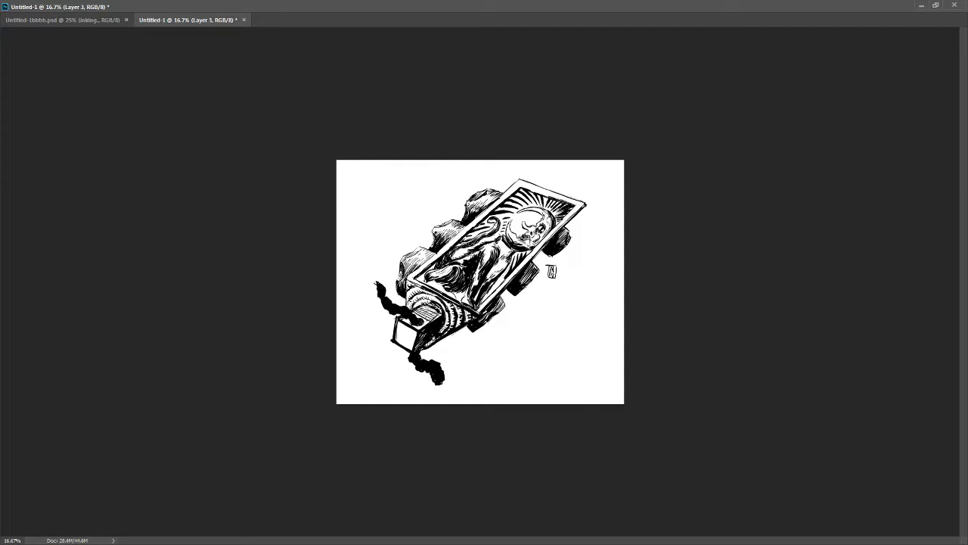
Step: Save the page as "Symbols May 2018 project file.psd" and the single drawings as "symbols individual.psd", and close both documents
{"action": "left_click", "coordinate": [73, 21]}
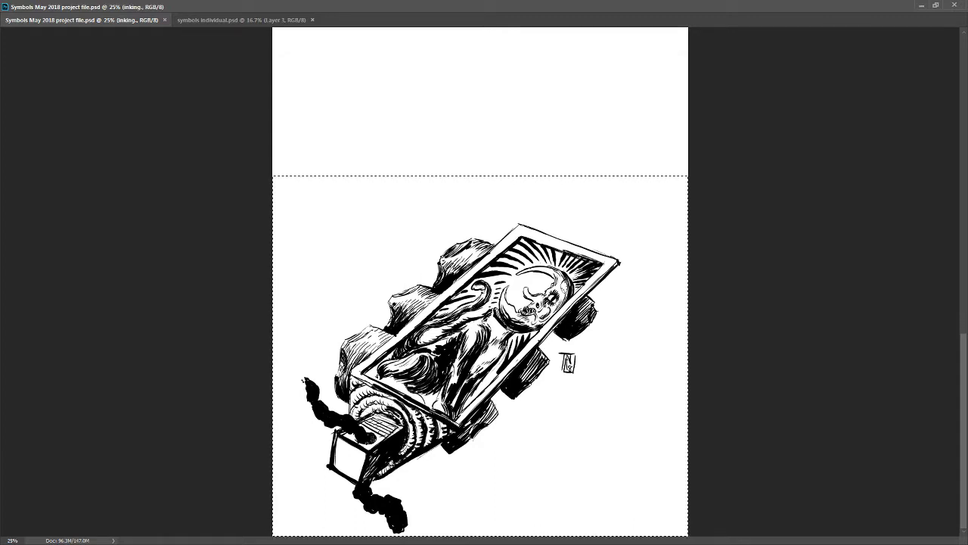
{"action": "left_click", "coordinate": [235, 23]}
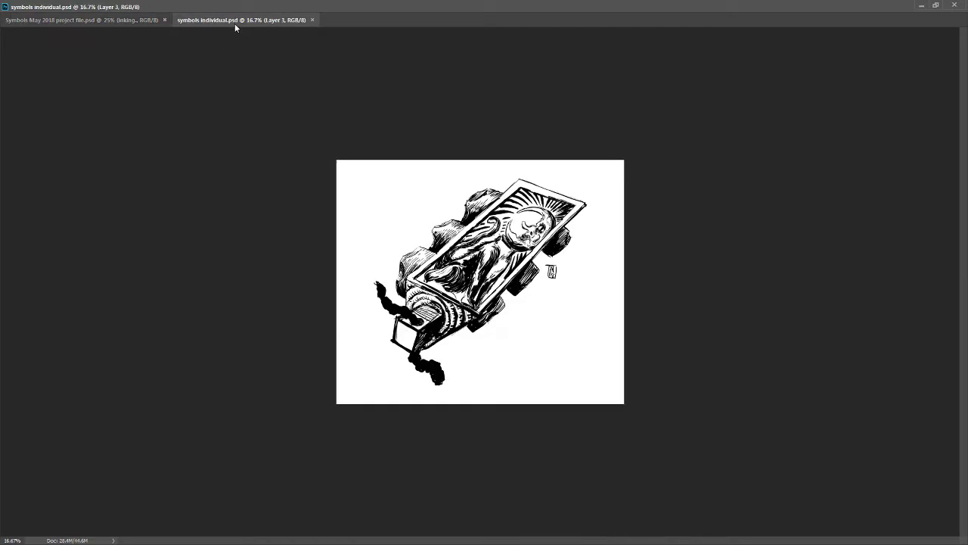
{"action": "left_click", "coordinate": [88, 23]}
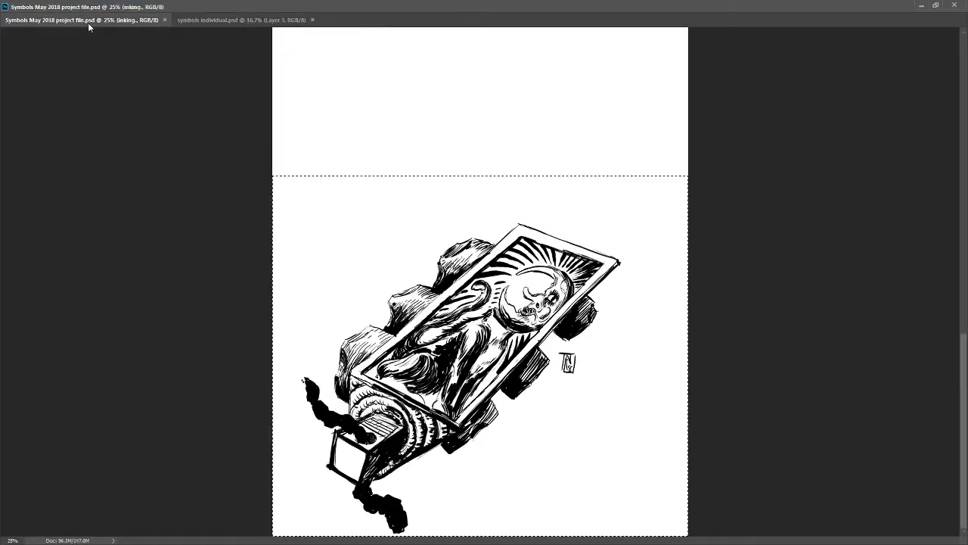
{"action": "left_click", "coordinate": [164, 20]}
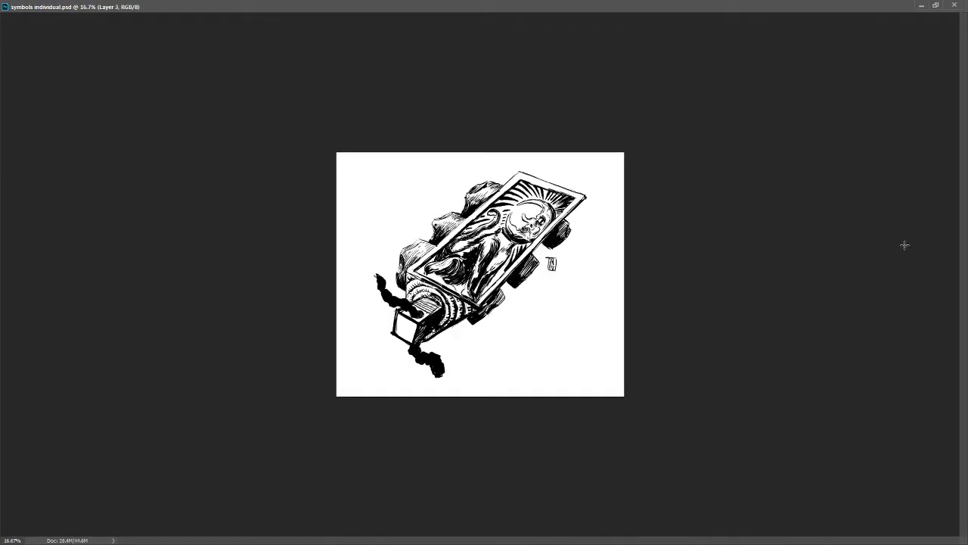
{"action": "left_click", "coordinate": [955, 6]}
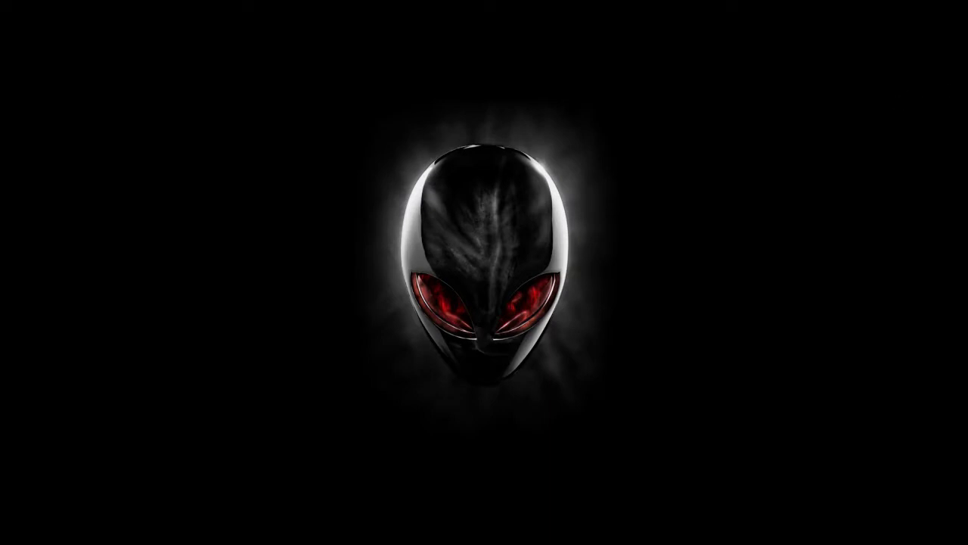